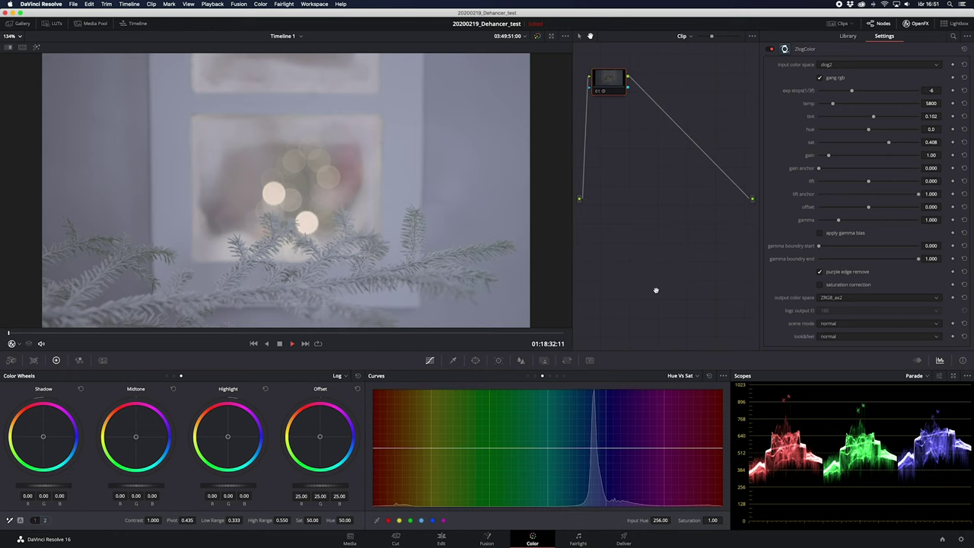
- Apply ZlogColor to node 01 on the dinner-table scene, with purple edge remove enabled and exposure stops at -4
drag(18, 334, 372, 336)
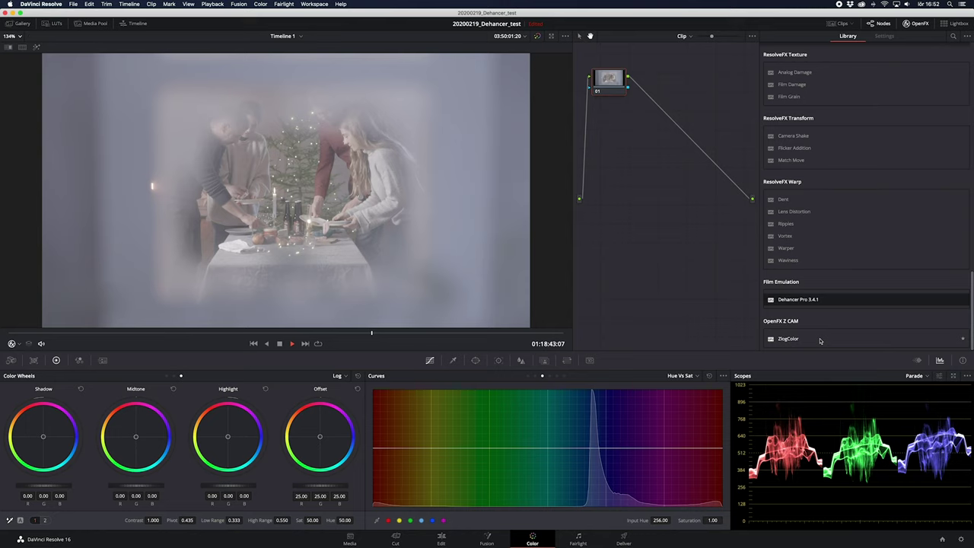
drag(821, 340, 608, 80)
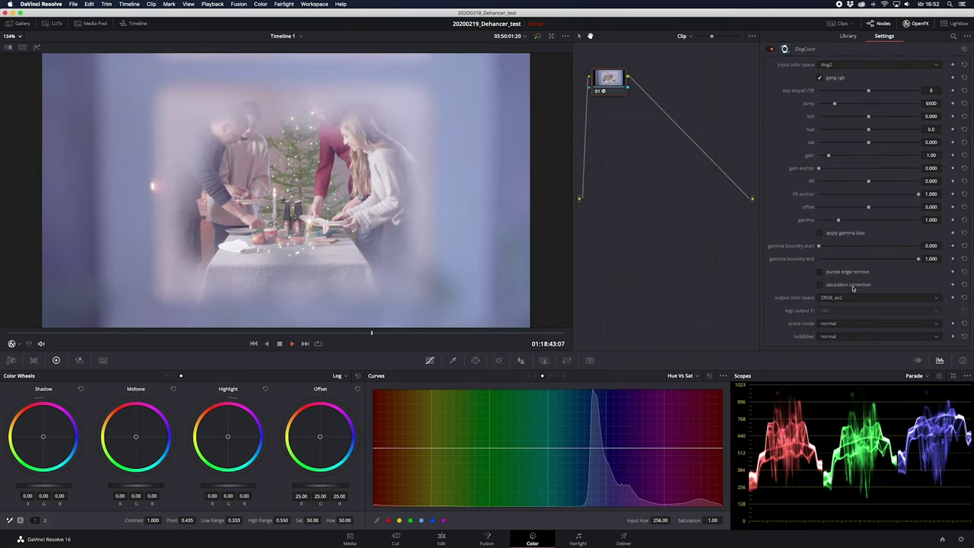
click(820, 272)
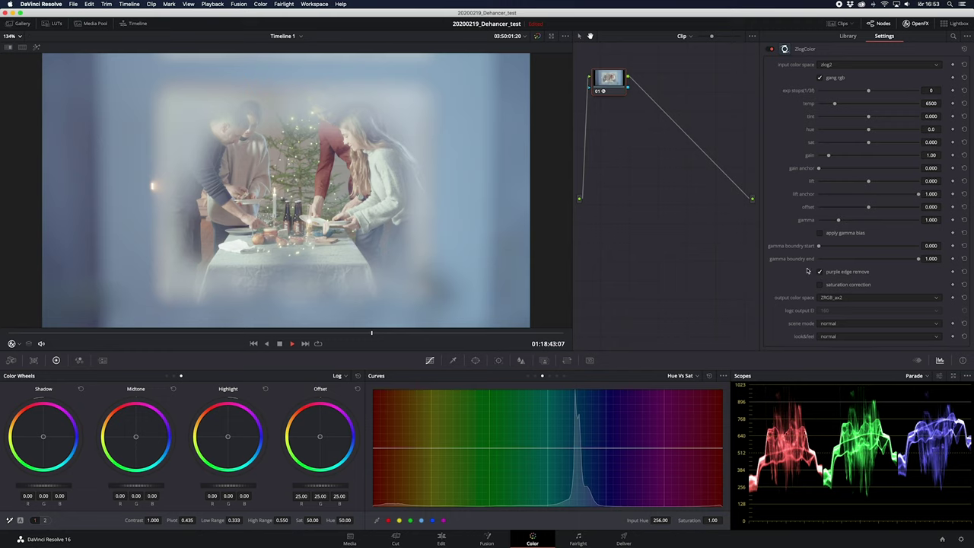
drag(869, 90, 857, 93)
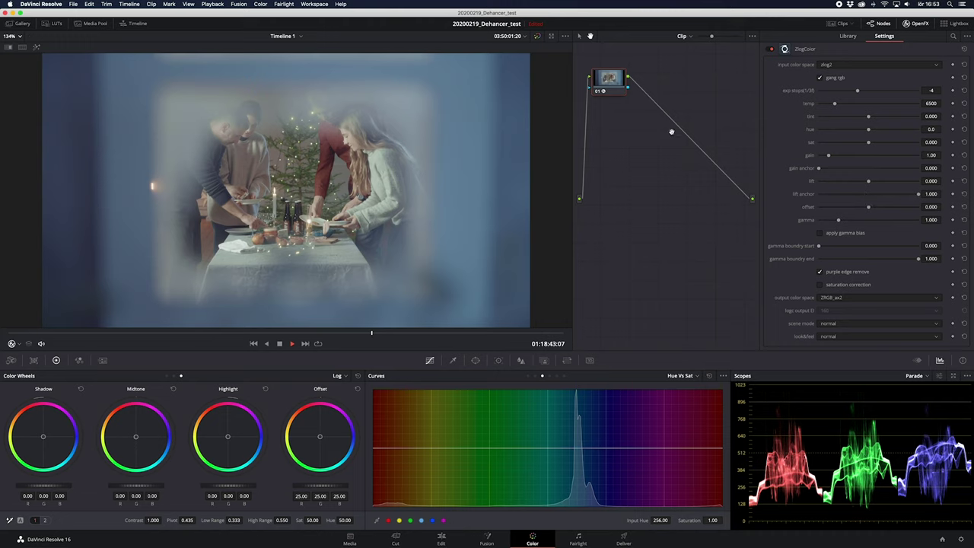
- Add a serial node after node 01 and apply Dehancer Pro 3.4.1 to it
key(alt+s)
drag(797, 299, 661, 91)
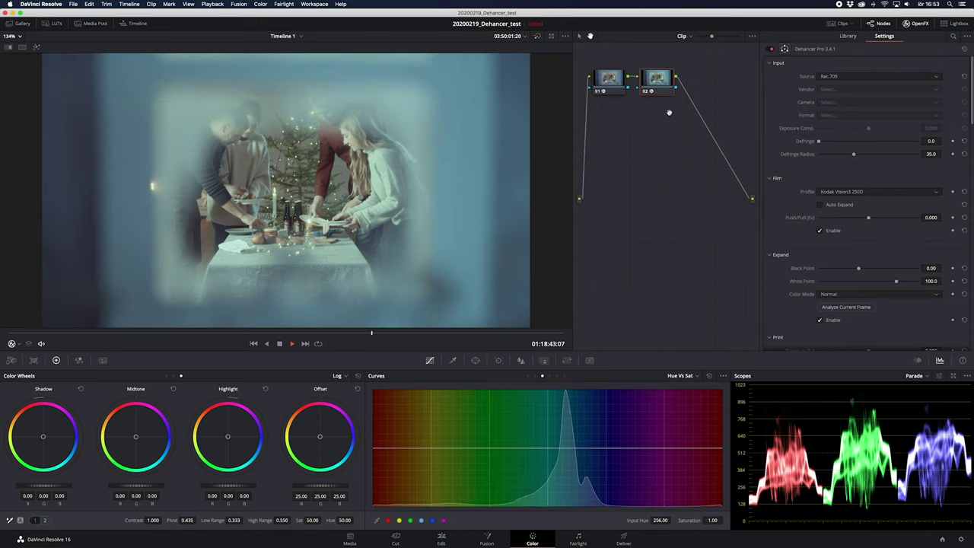
scroll(897, 182, up, 3)
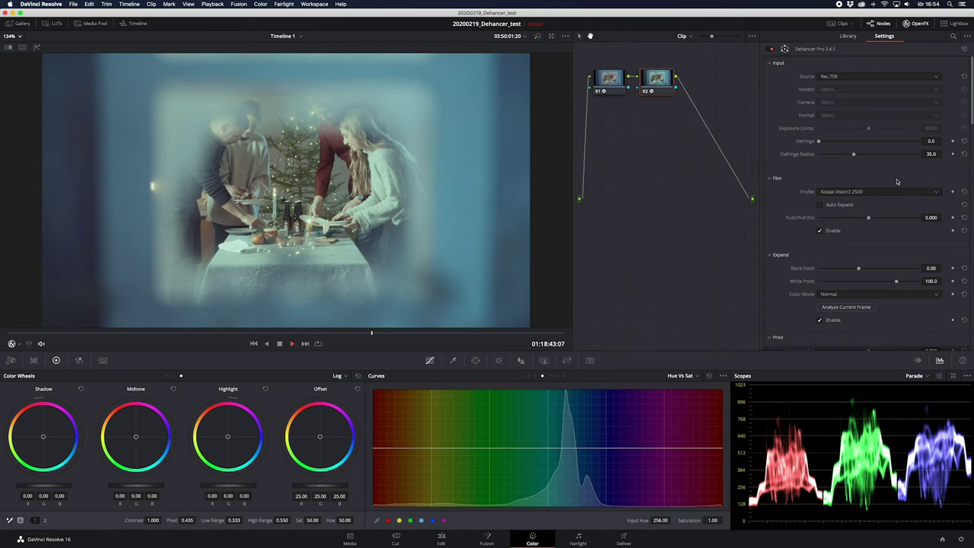
- Try Choose Camera as Dehancer's input source, look through the vendor options, and return the source to Rec.709
scroll(897, 181, down, 2)
scroll(910, 114, up, 2)
click(891, 76)
click(891, 87)
click(875, 89)
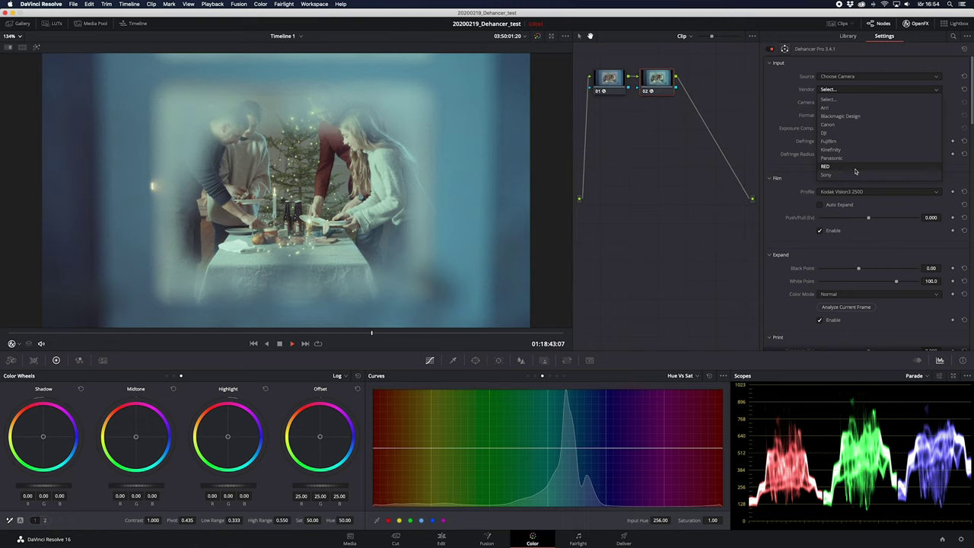
click(873, 70)
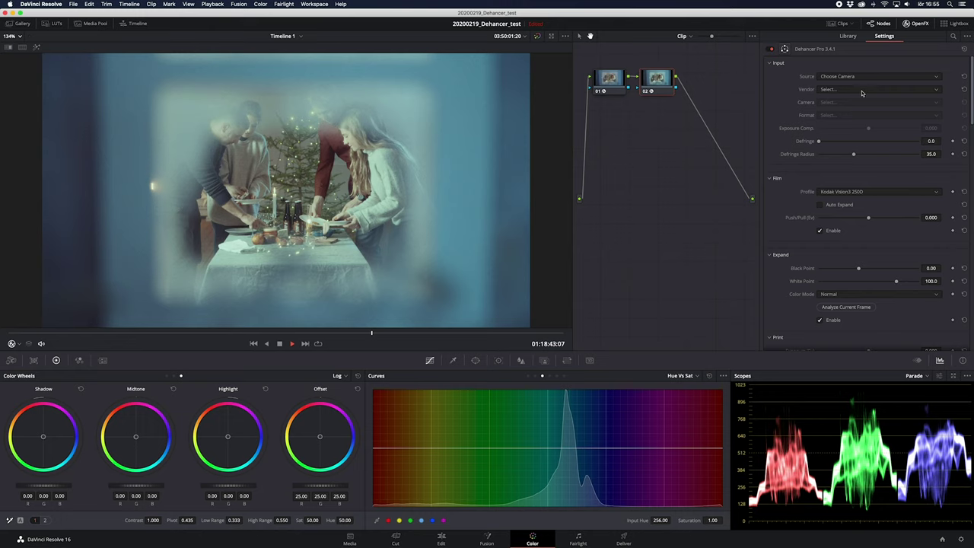
click(880, 79)
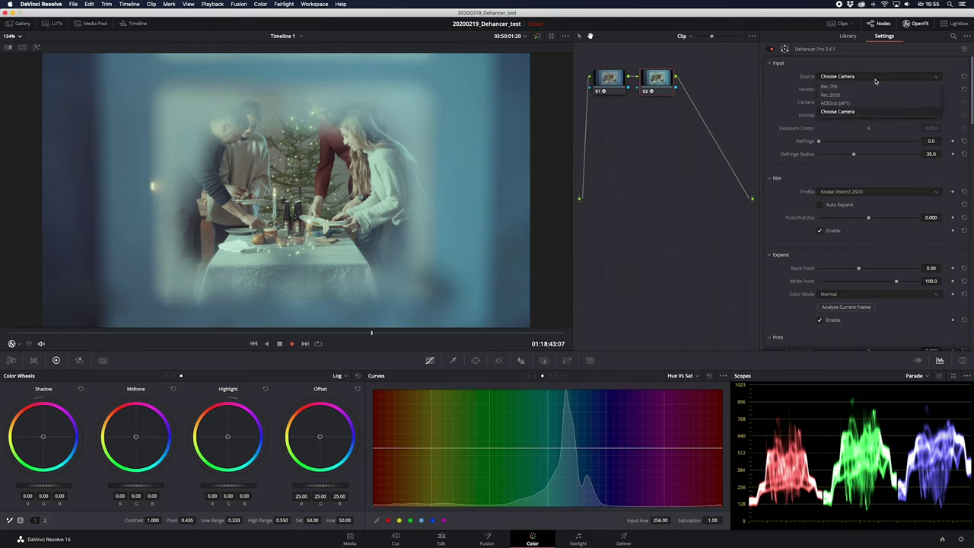
click(874, 89)
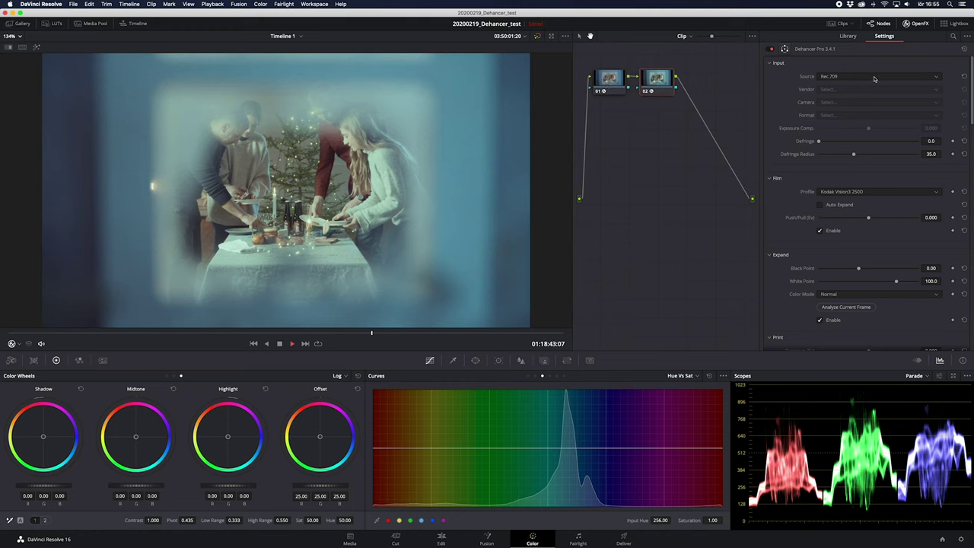
- Examine Dehancer's film profiles and its parameter groups from Film and Expand through Print, Film Grain, Halation, Bloom and Vignette to Gate Weave
scroll(808, 123, down, 3)
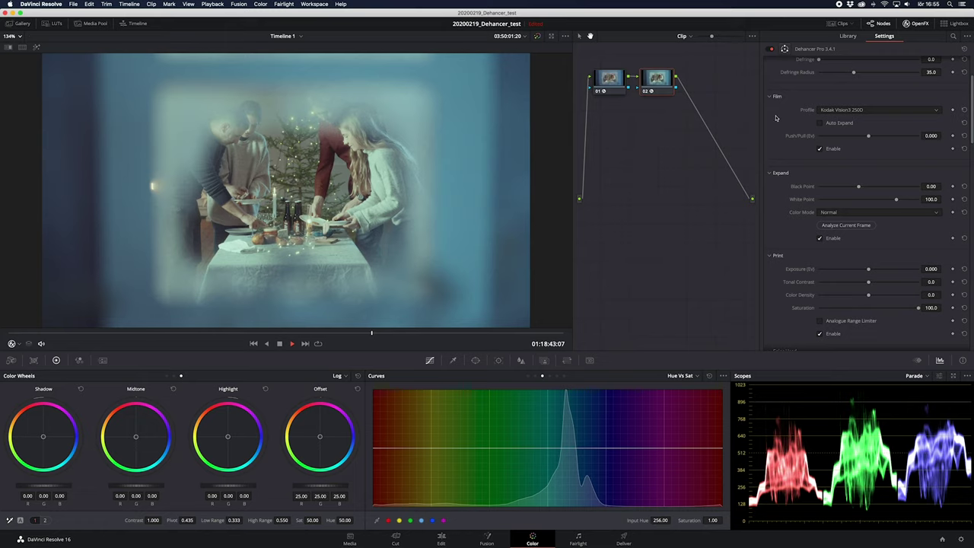
click(876, 114)
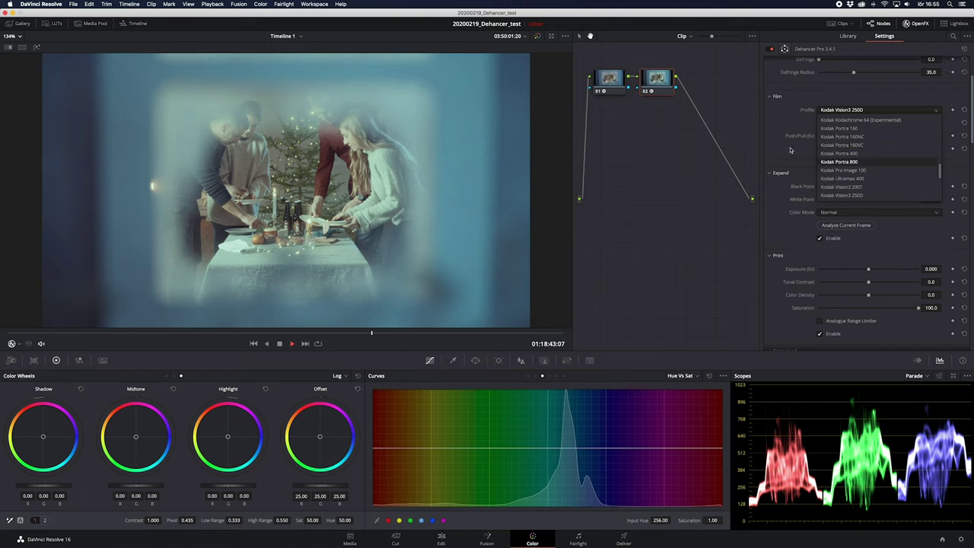
scroll(795, 137, up, 2)
scroll(798, 120, down, 5)
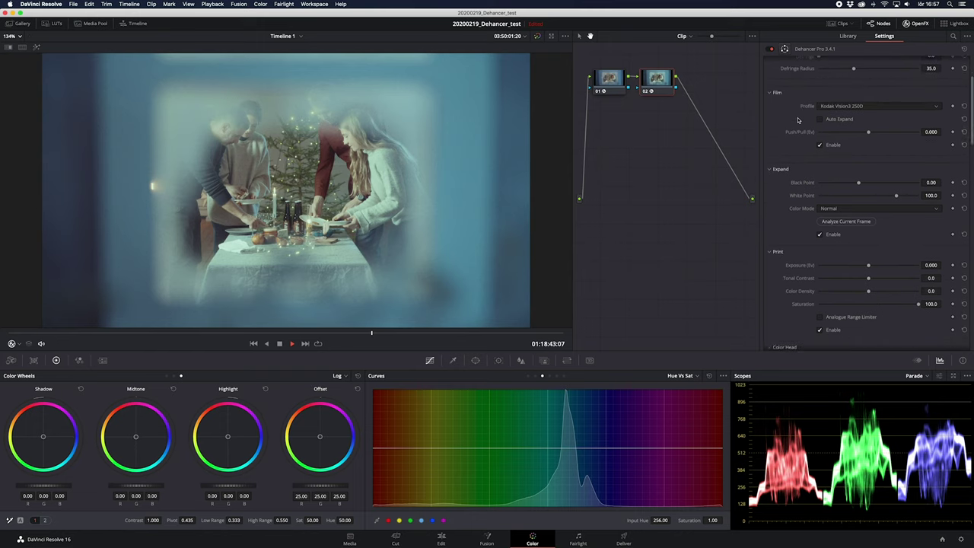
scroll(798, 121, down, 3)
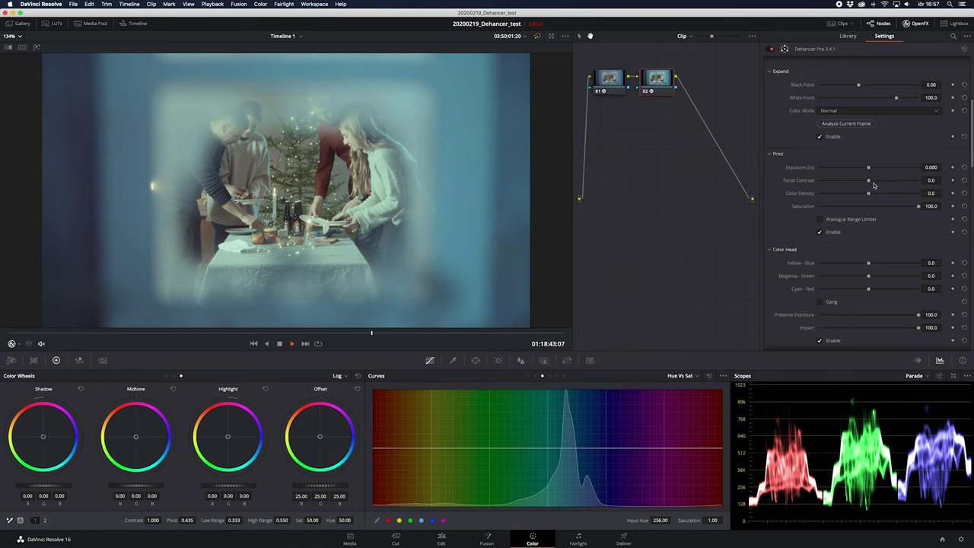
drag(869, 183, 868, 182)
scroll(790, 218, down, 5)
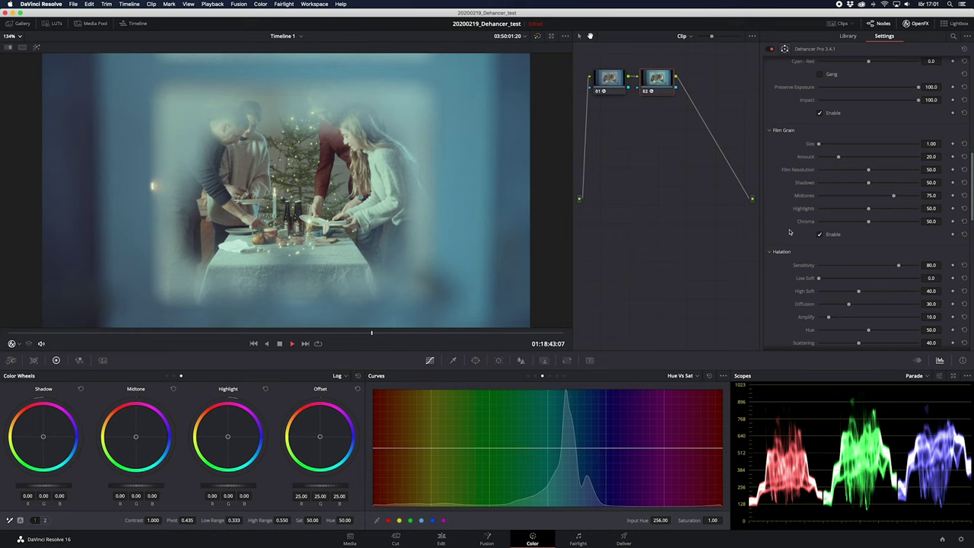
scroll(859, 251, down, 3)
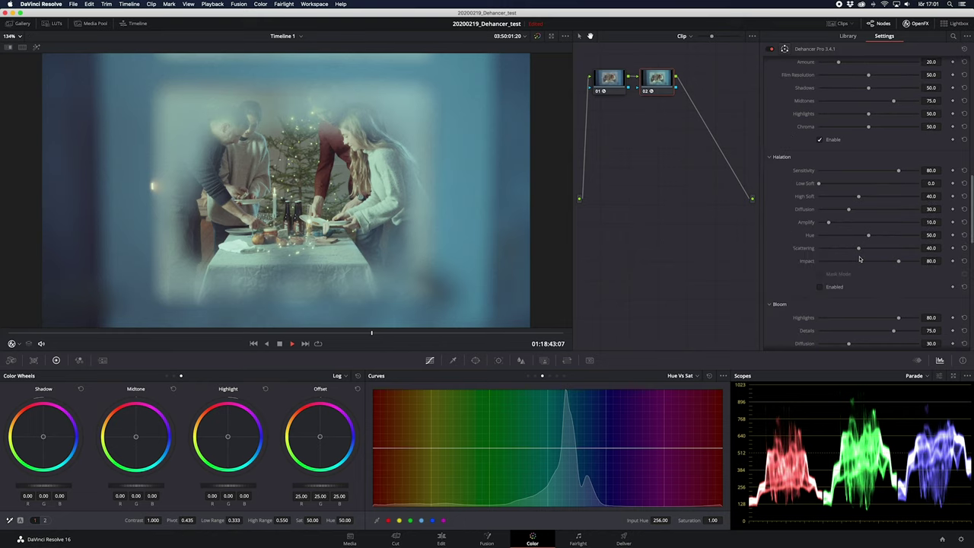
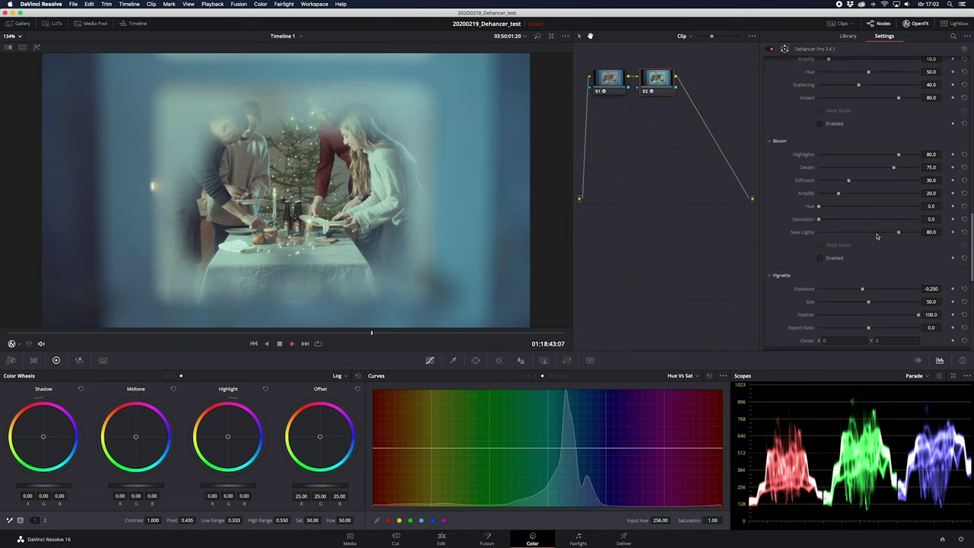
scroll(876, 236, down, 5)
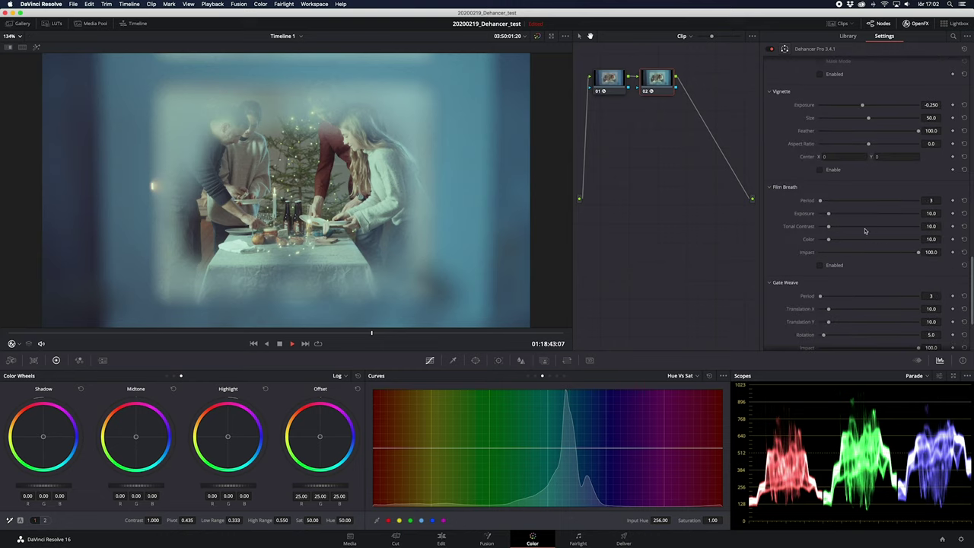
scroll(848, 289, down, 2)
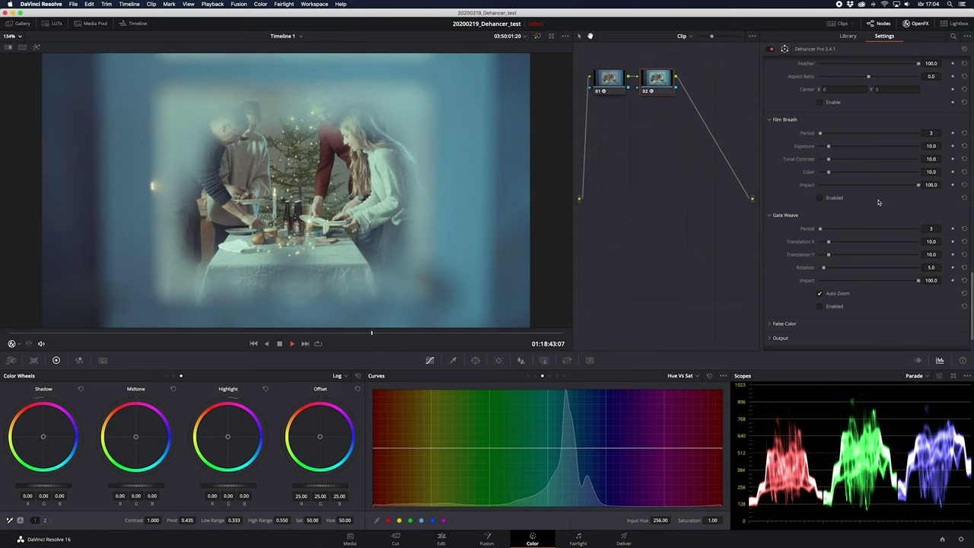
scroll(879, 202, down, 2)
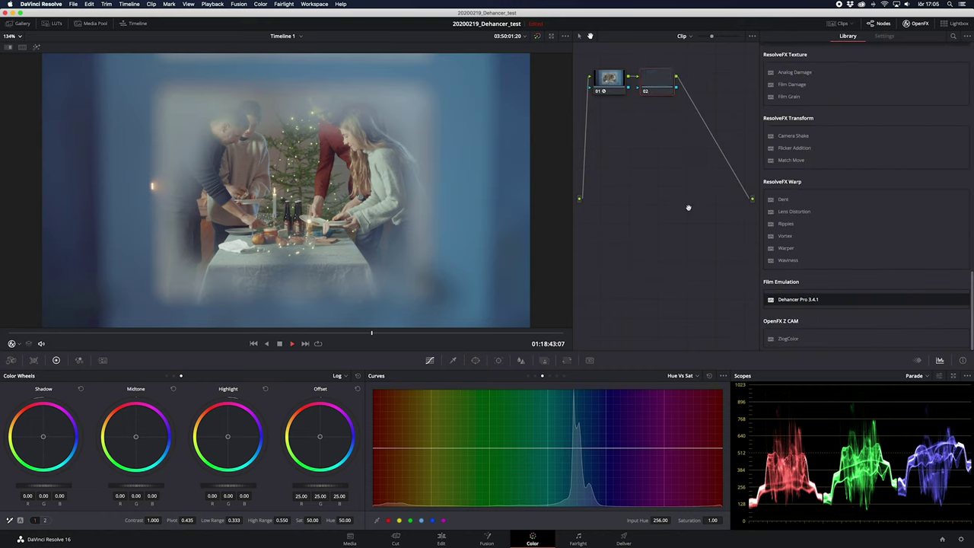
- Add a serial node with Dehancer Pro 3.4.1 after node 01 and set its film profile to Kodak Vision3 50D
key(alt+s)
drag(818, 302, 658, 81)
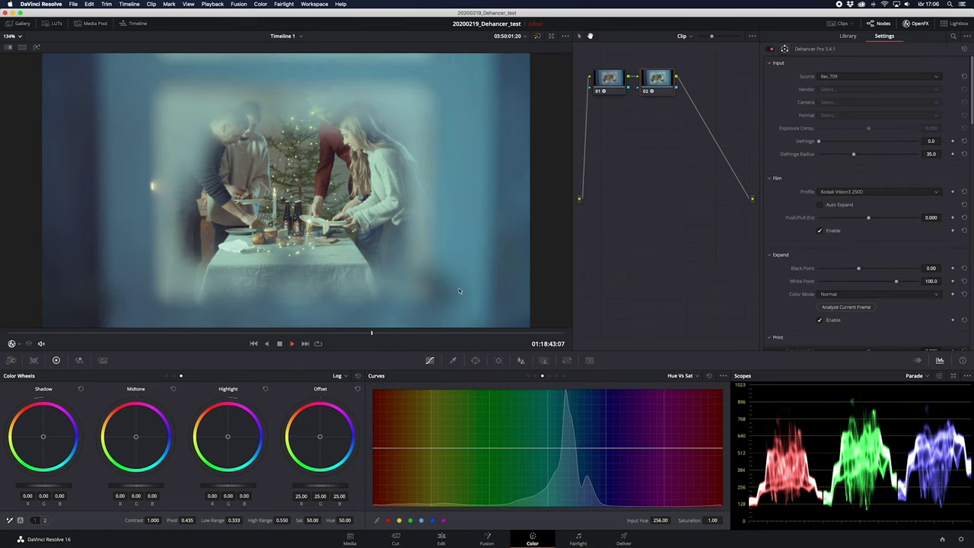
click(919, 192)
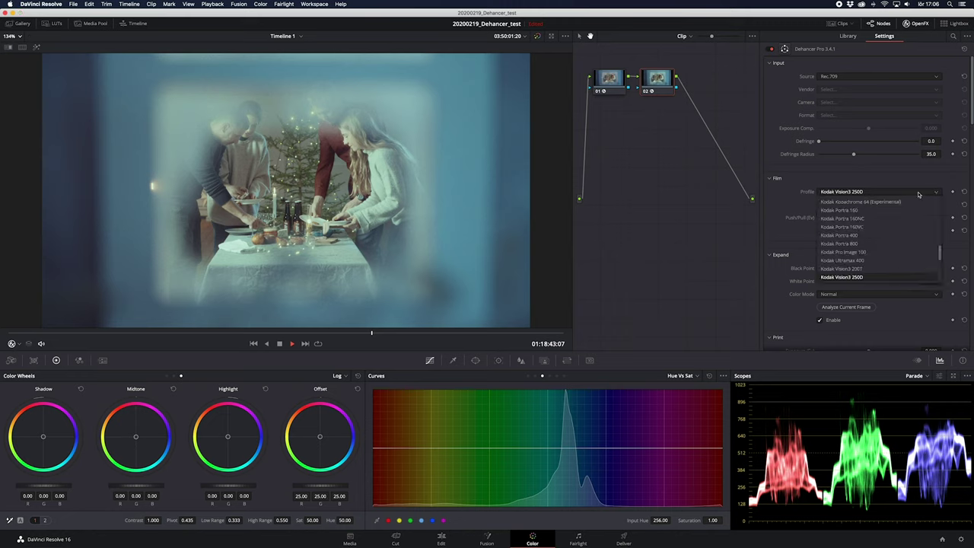
scroll(871, 255, down, 3)
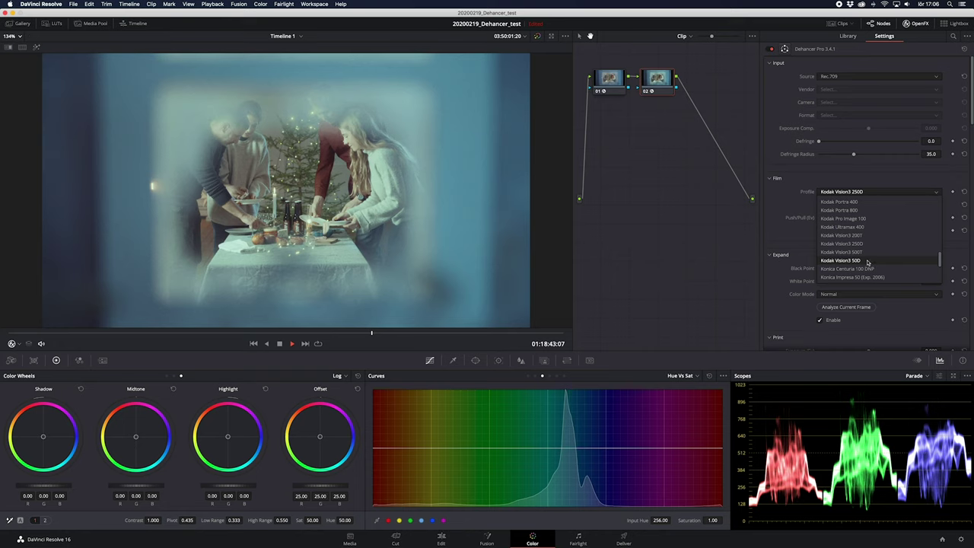
click(867, 261)
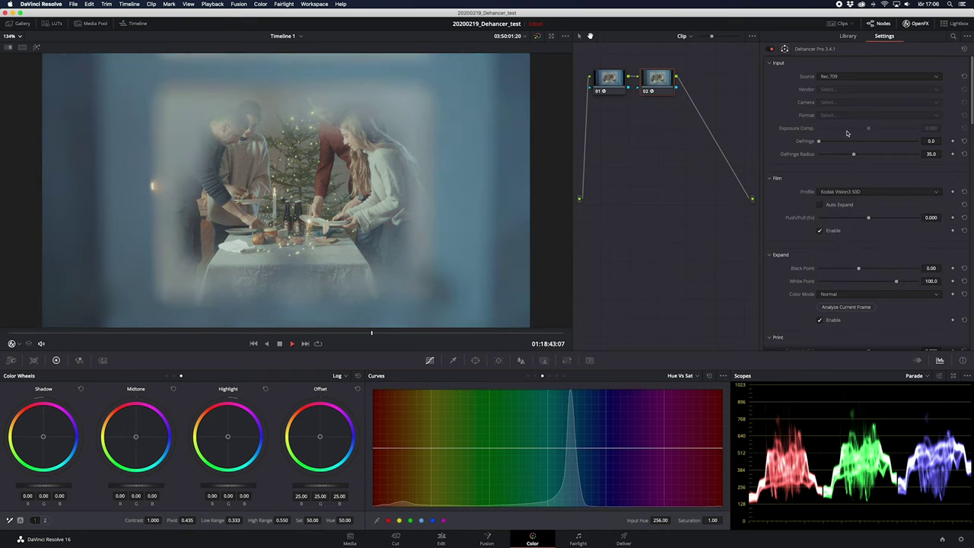
- Set the print's tonal contrast to 26.4 and color density to 61.1, and check the grade further along the clip
scroll(841, 229, down, 5)
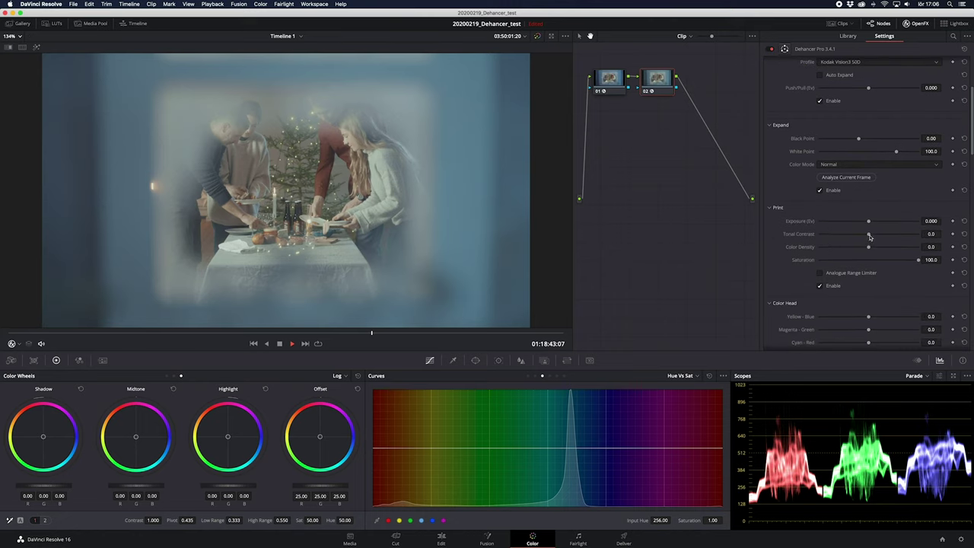
drag(871, 236, 894, 236)
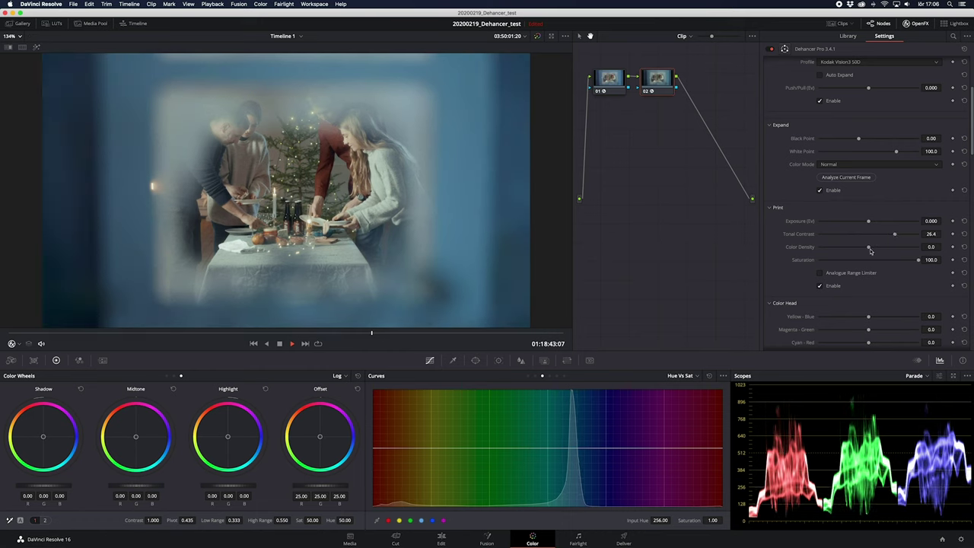
drag(869, 248, 900, 252)
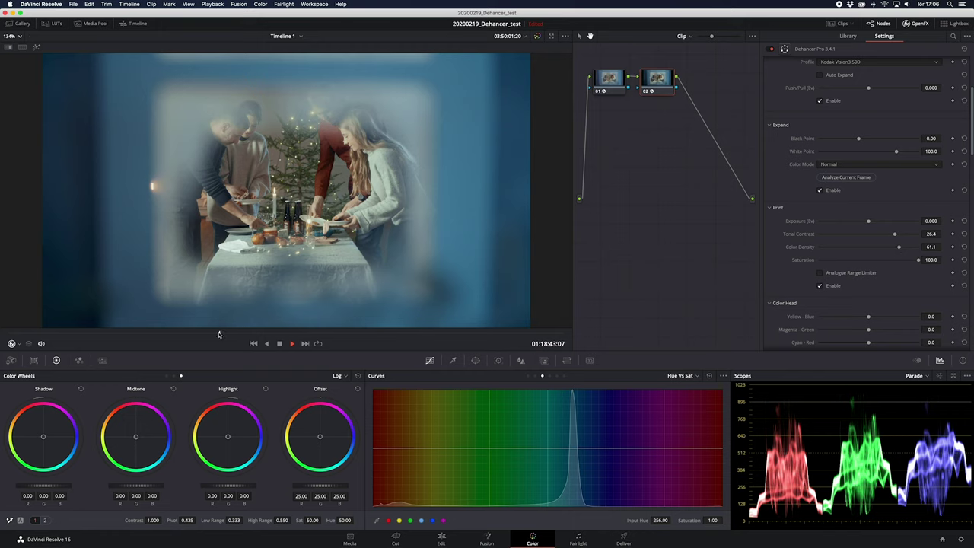
drag(185, 334, 441, 332)
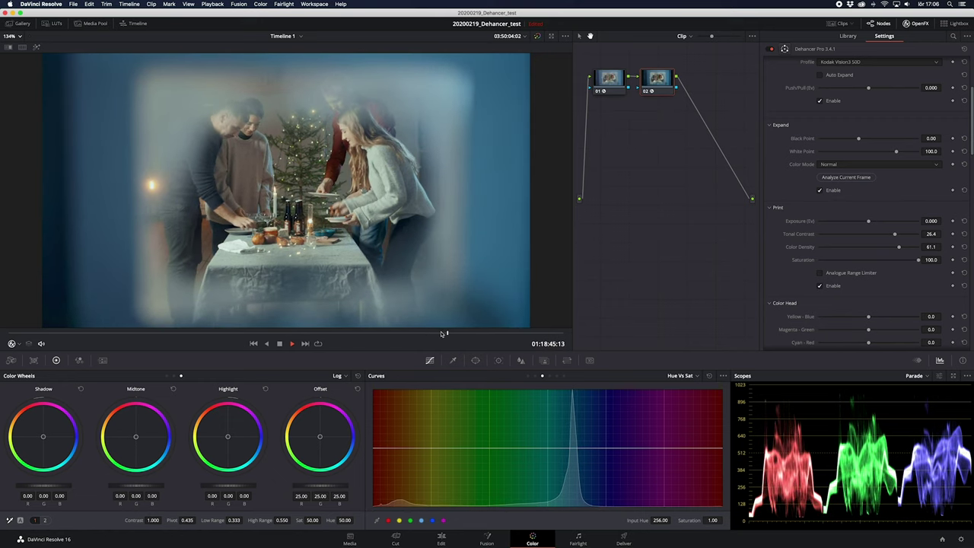
- Enable halation and use its mask mode to set High Soft to 29.8, Diffusion to 34.8, Amplify to 72.5 and Scattering to 40.8
scroll(834, 251, down, 10)
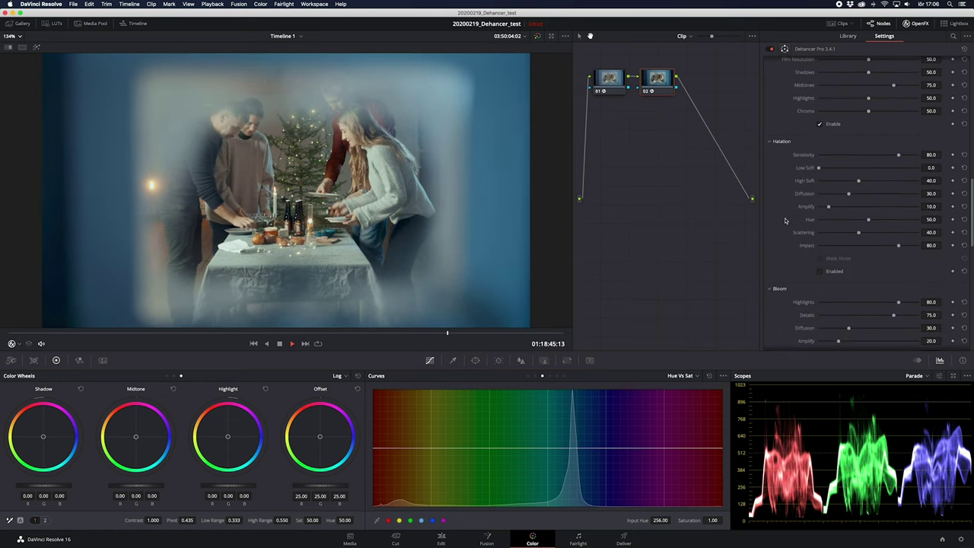
scroll(786, 263, down, 1)
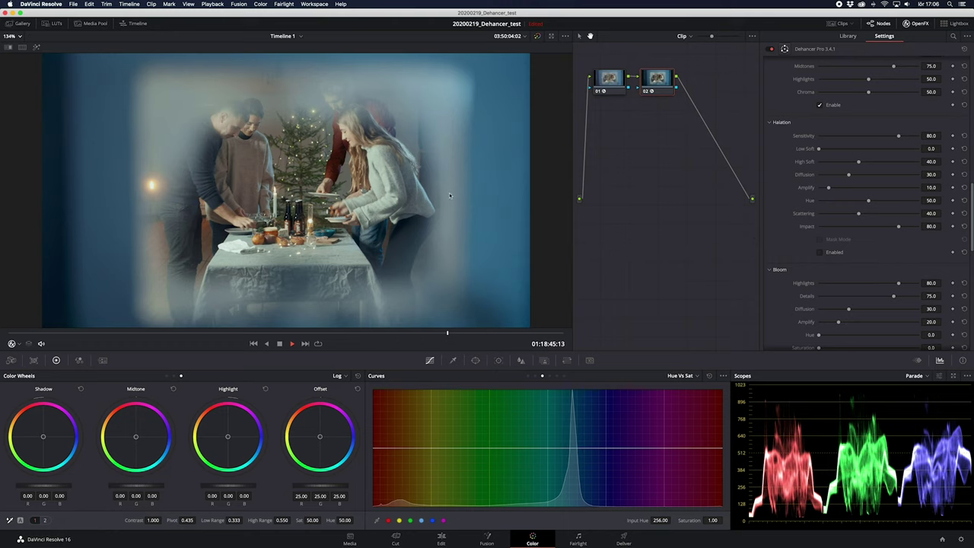
click(819, 251)
click(820, 240)
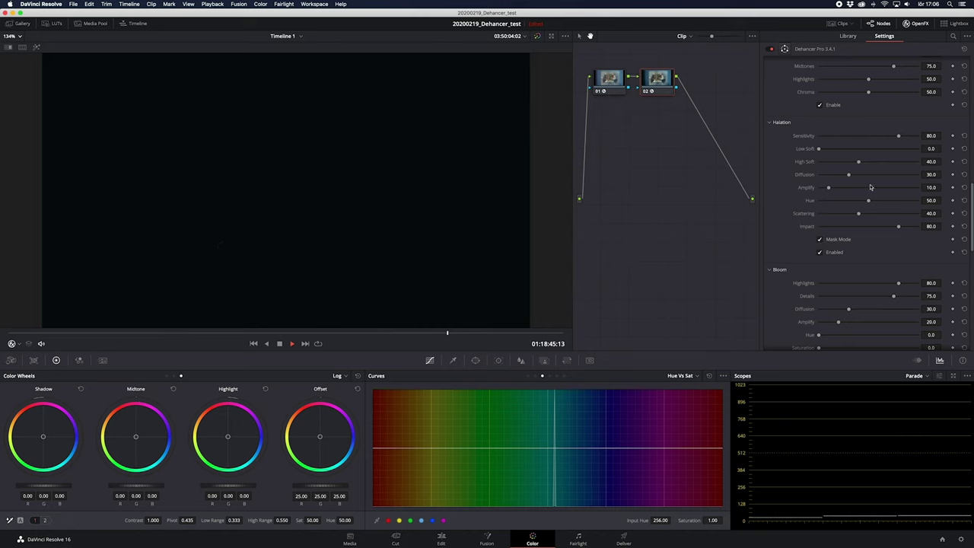
drag(829, 188, 815, 155)
drag(865, 218, 859, 216)
click(819, 241)
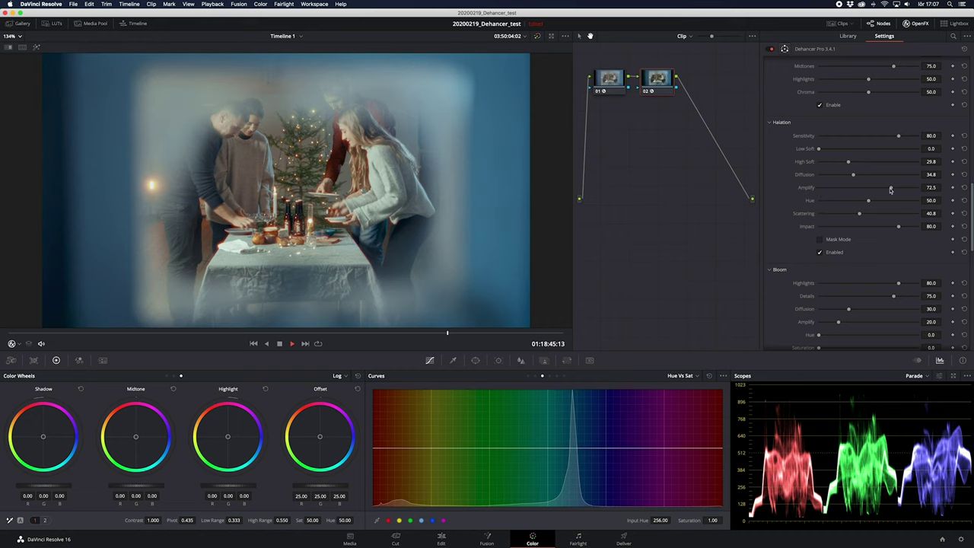
- Set the halation's Amplify to 35.9 and Diffusion to 35.5, and compare the shot with halation off and on
drag(891, 190, 854, 190)
mouse_move(852, 177)
mouse_down()
mouse_move(843, 178)
mouse_move(871, 177)
mouse_move(855, 177)
mouse_up()
click(819, 253)
click(819, 253)
click(820, 253)
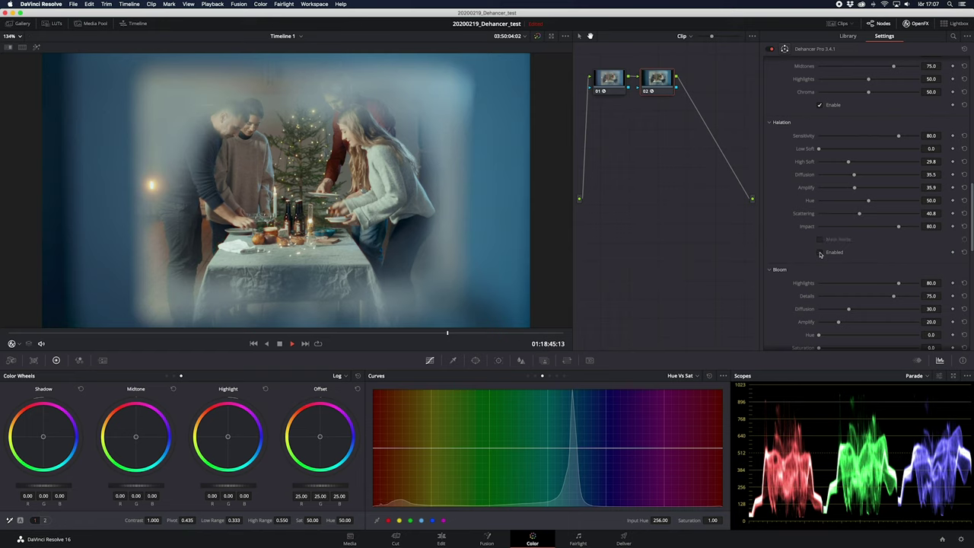
click(820, 253)
click(820, 252)
click(819, 252)
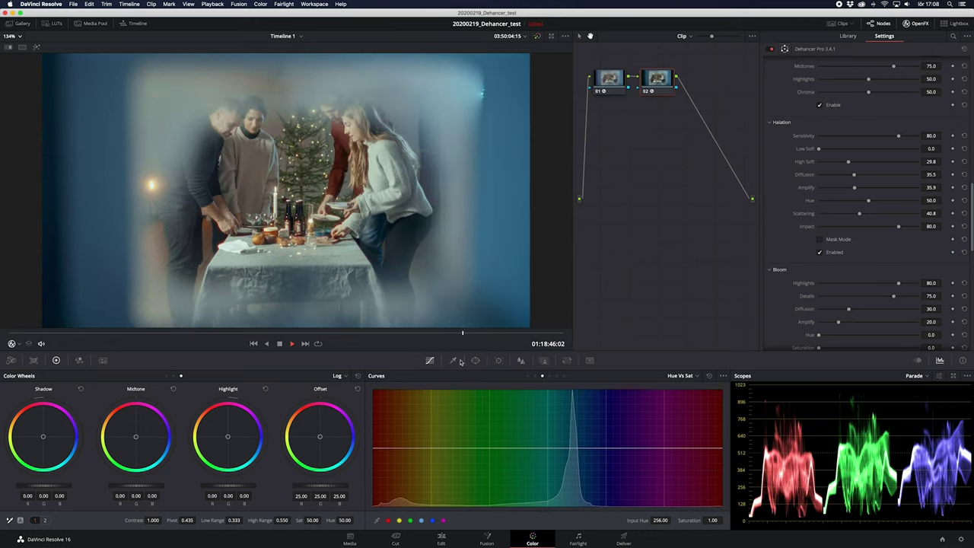
click(275, 333)
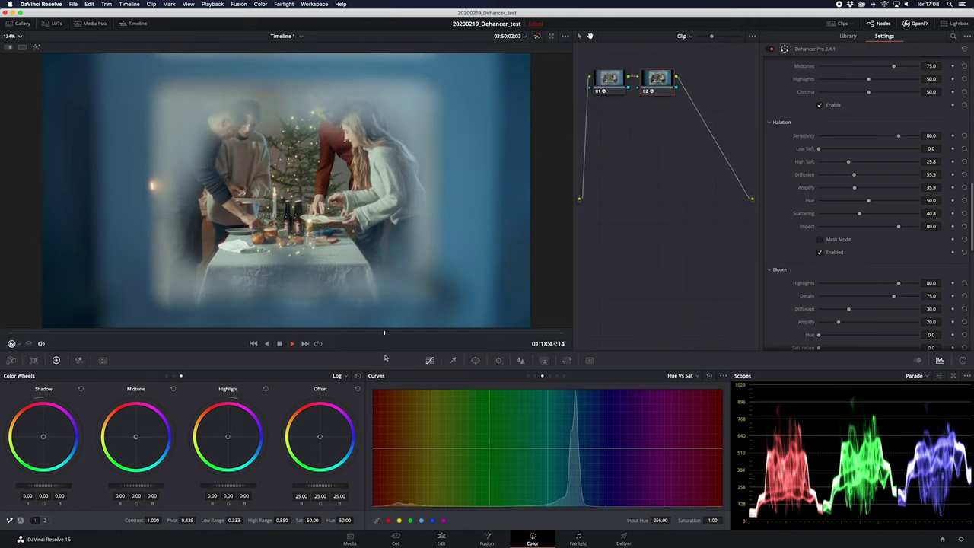
- Go to the bike-workshop clip and apply Dehancer Pro 3.4.1 to its node 02
key(Up)
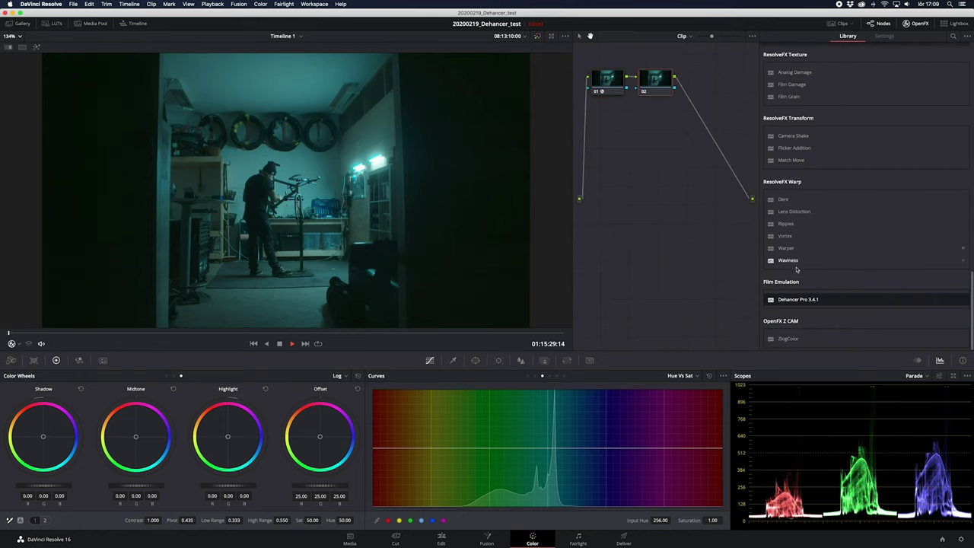
drag(837, 304, 658, 82)
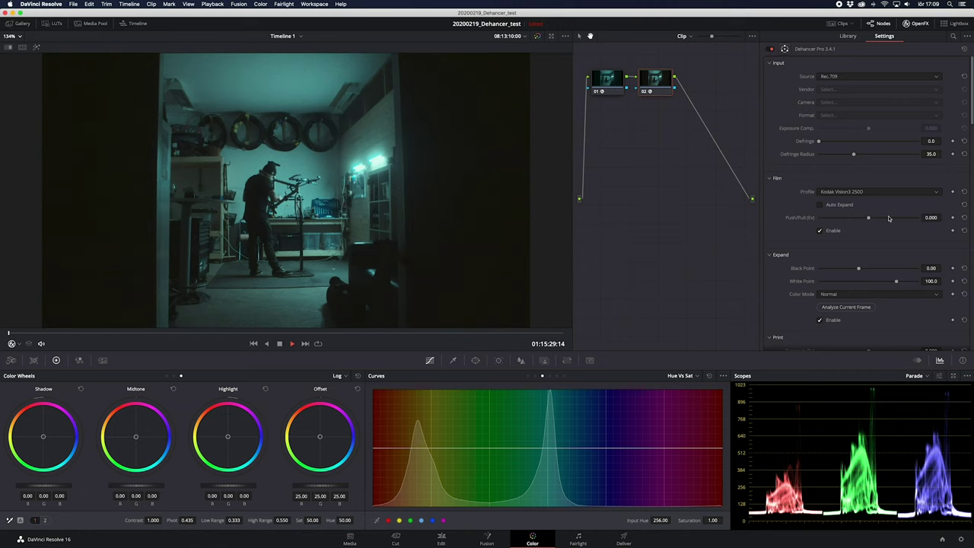
- Unlink the color head's channels and set Yellow-Blue to -1.5, Magenta-Green to -2.3 and Cyan-Red to 1.1
scroll(894, 221, down, 5)
scroll(896, 226, down, 3)
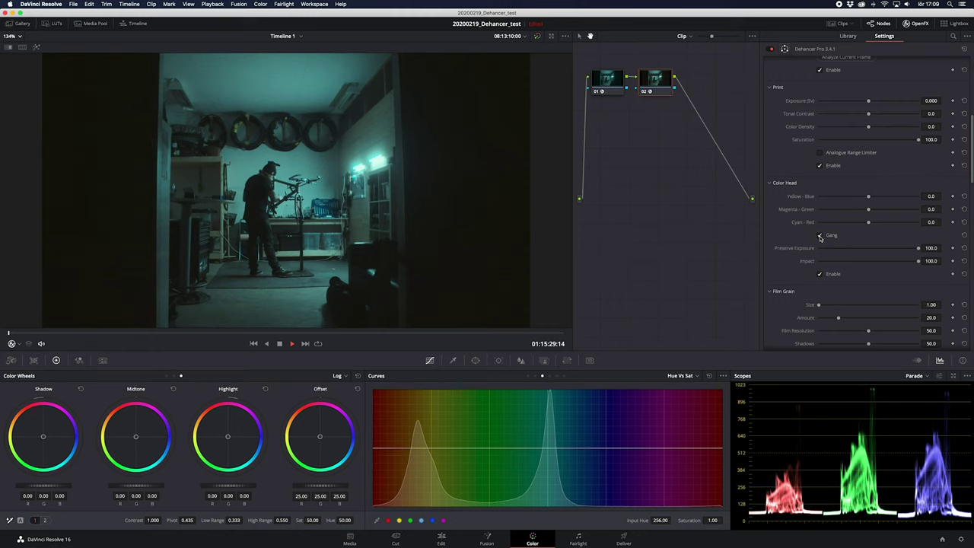
drag(870, 208, 871, 209)
double_click(872, 209)
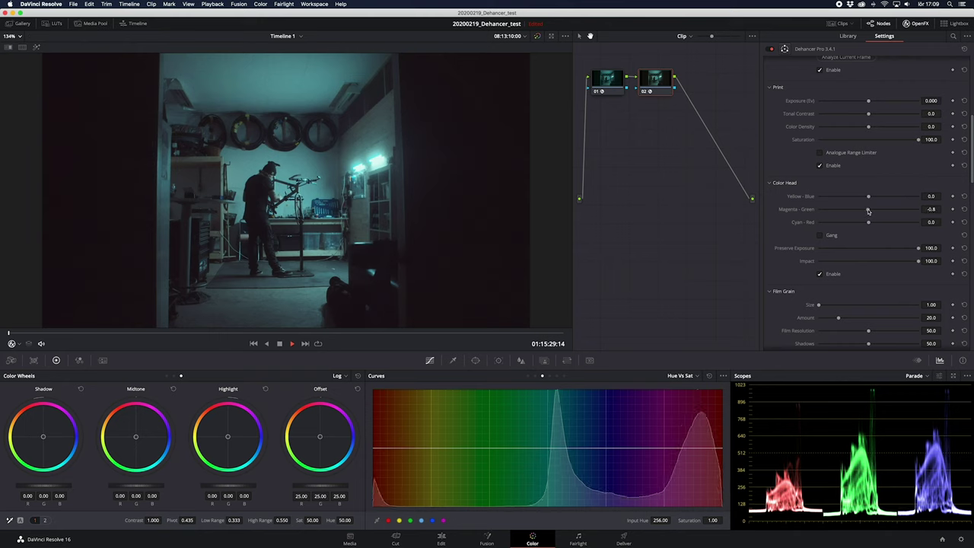
drag(868, 211, 869, 211)
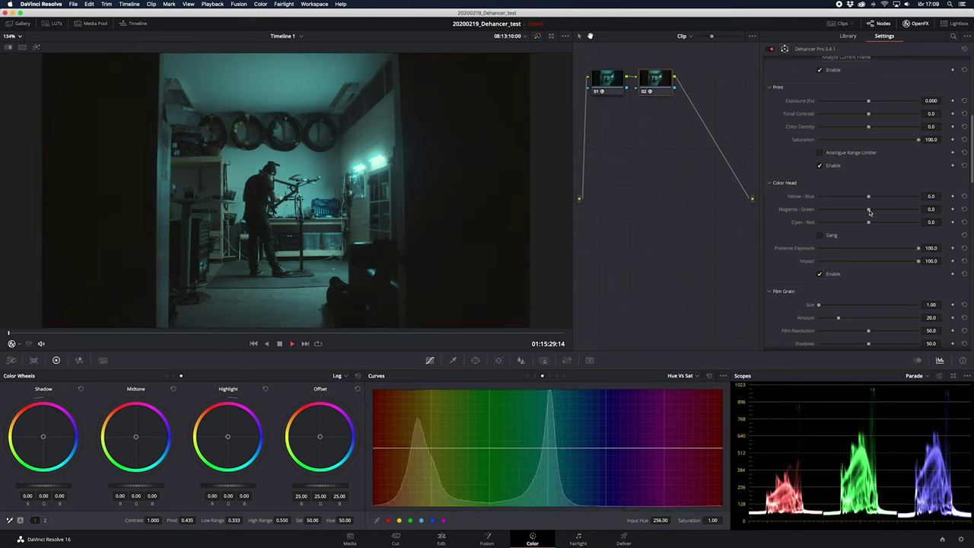
mouse_move(870, 211)
mouse_down()
mouse_move(867, 197)
mouse_move(867, 211)
mouse_up()
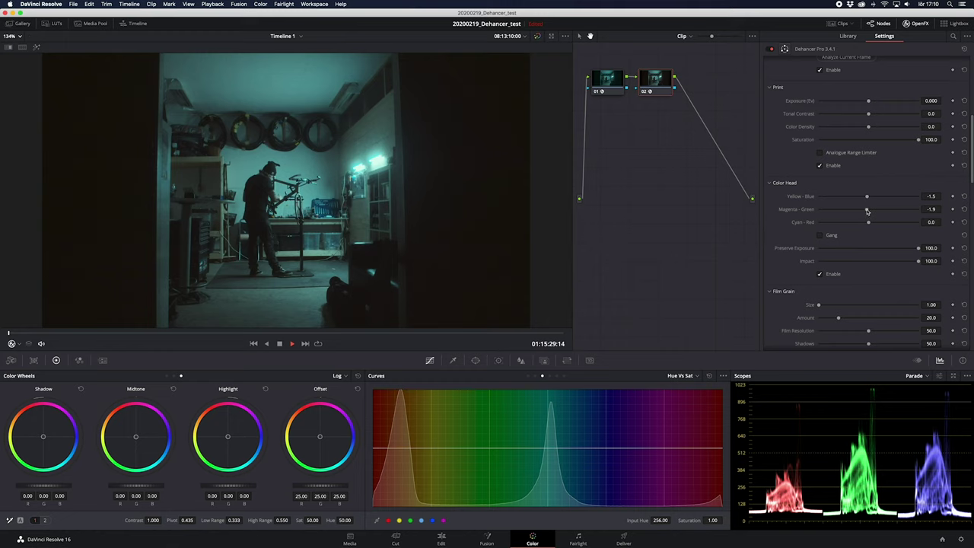
drag(866, 210, 865, 210)
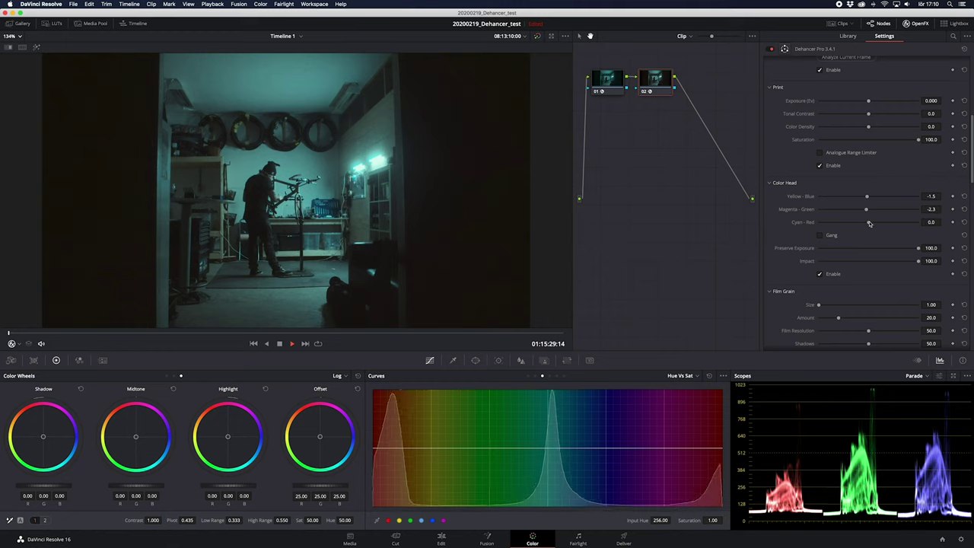
drag(869, 225, 870, 225)
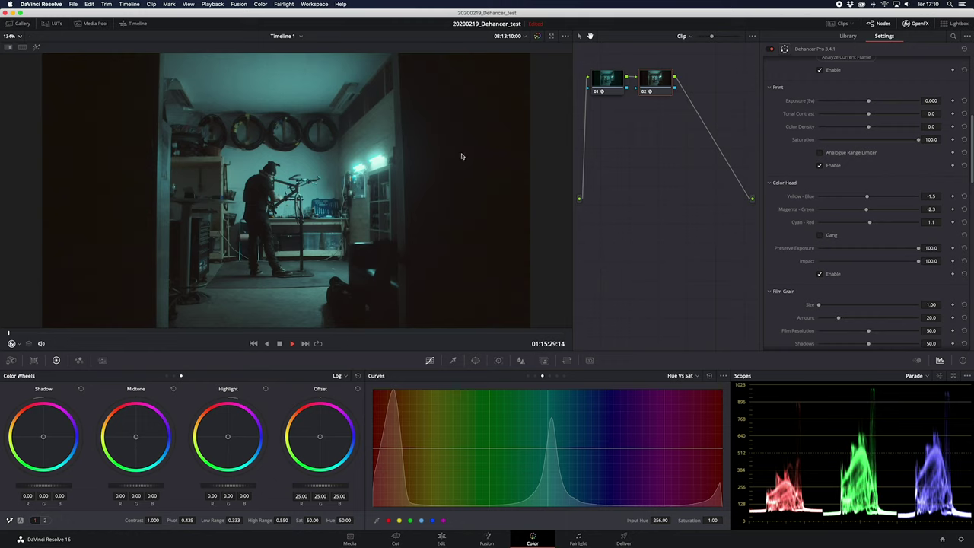
- Set the print's color density to 54.2, raise the film grain's amount to 41.2 and lower its film resolution
scroll(884, 275, down, 3)
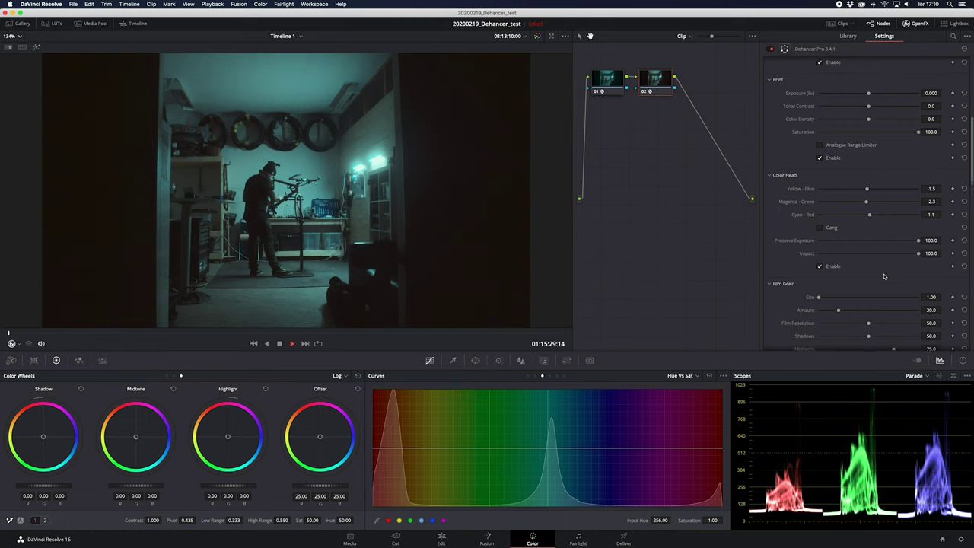
scroll(884, 276, up, 8)
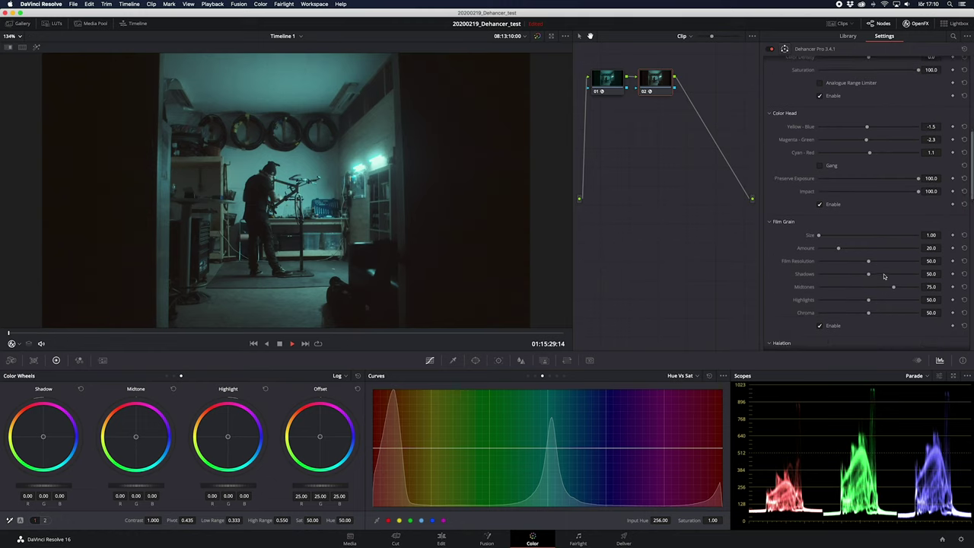
drag(872, 197, 895, 197)
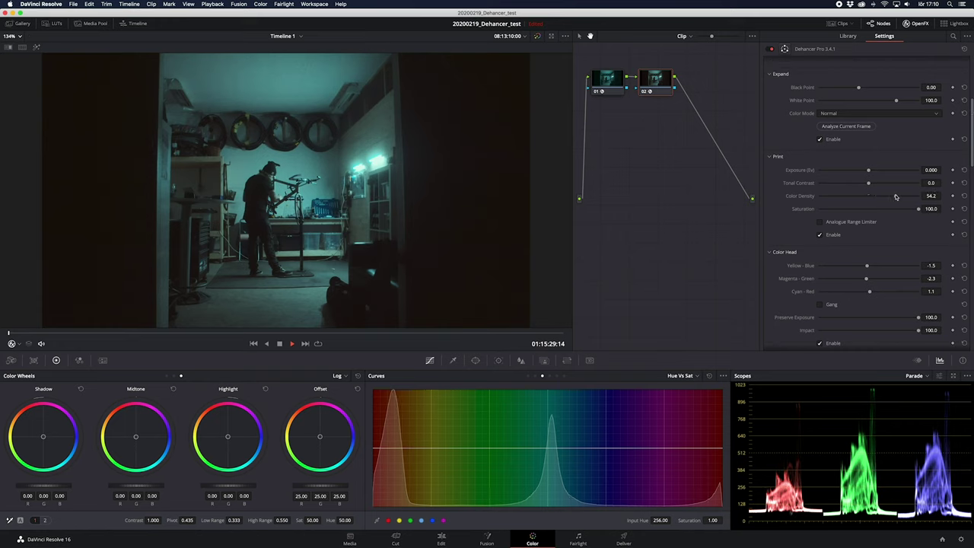
scroll(816, 263, down, 18)
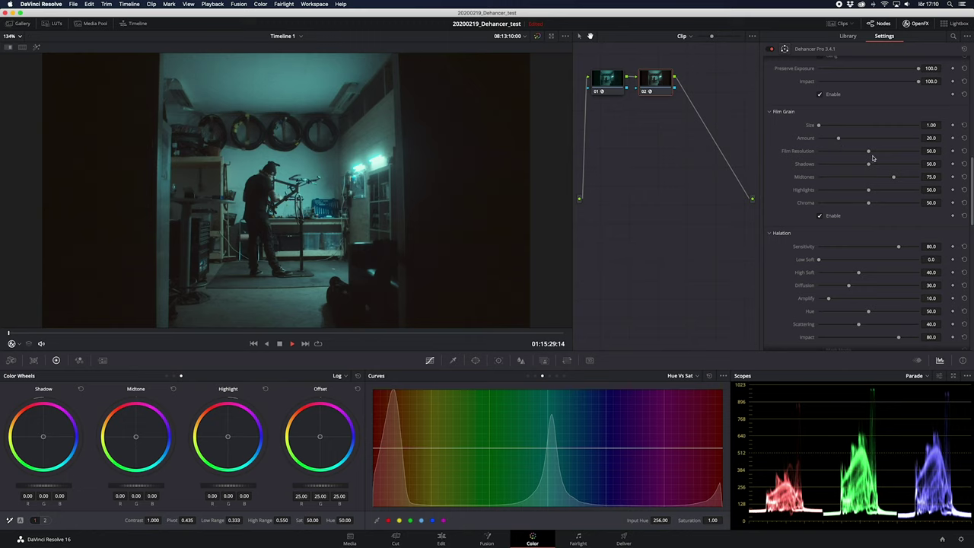
drag(870, 154, 820, 155)
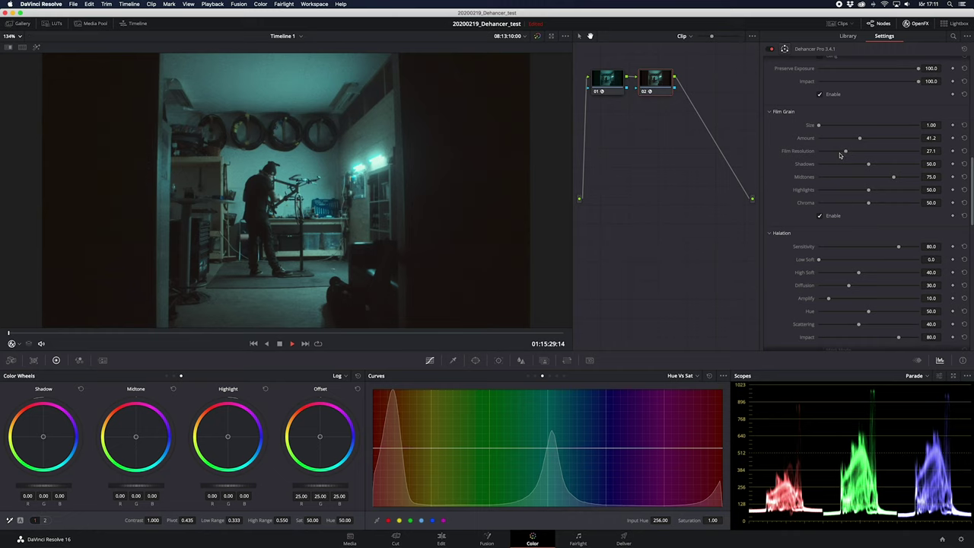
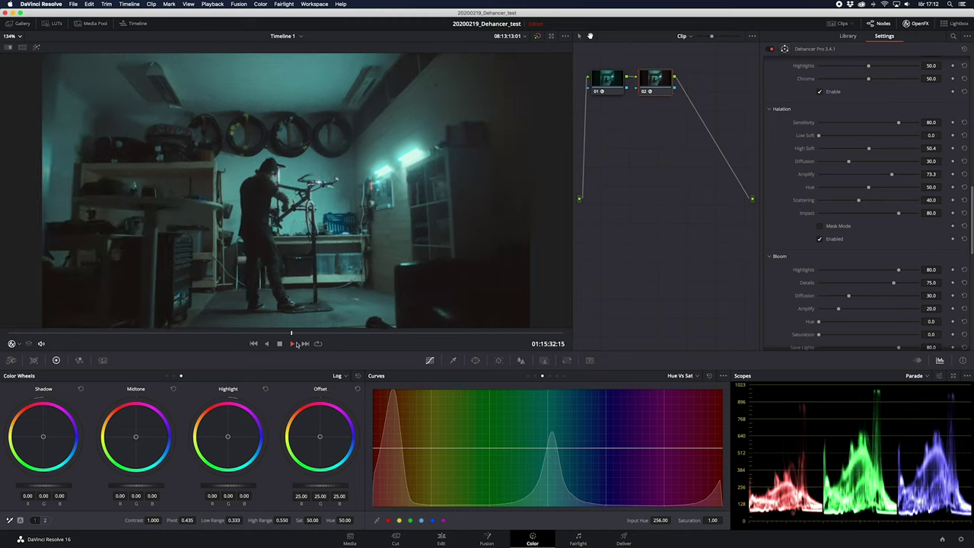
- Compare the bike-workshop shot with node 02 off and on at another frame of the clip
click(267, 332)
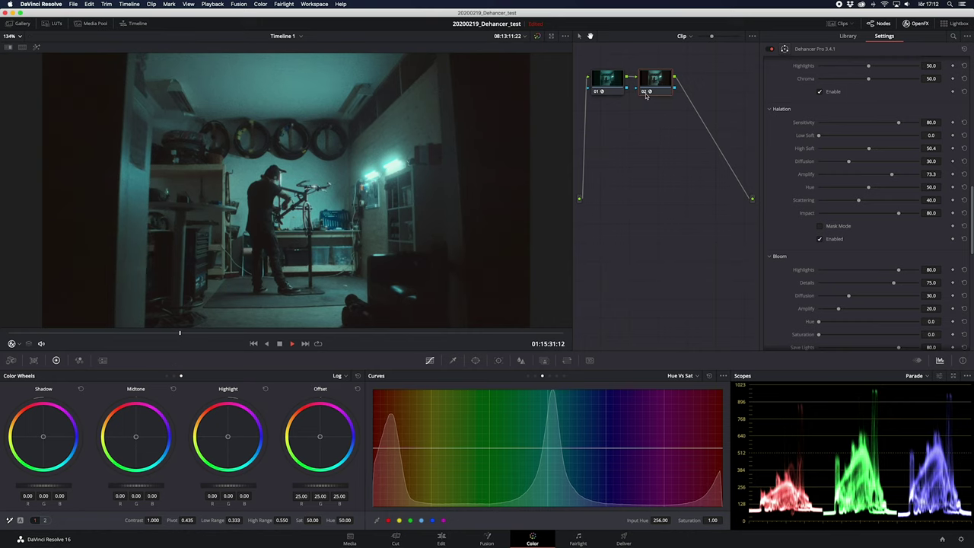
click(646, 94)
click(645, 93)
click(645, 93)
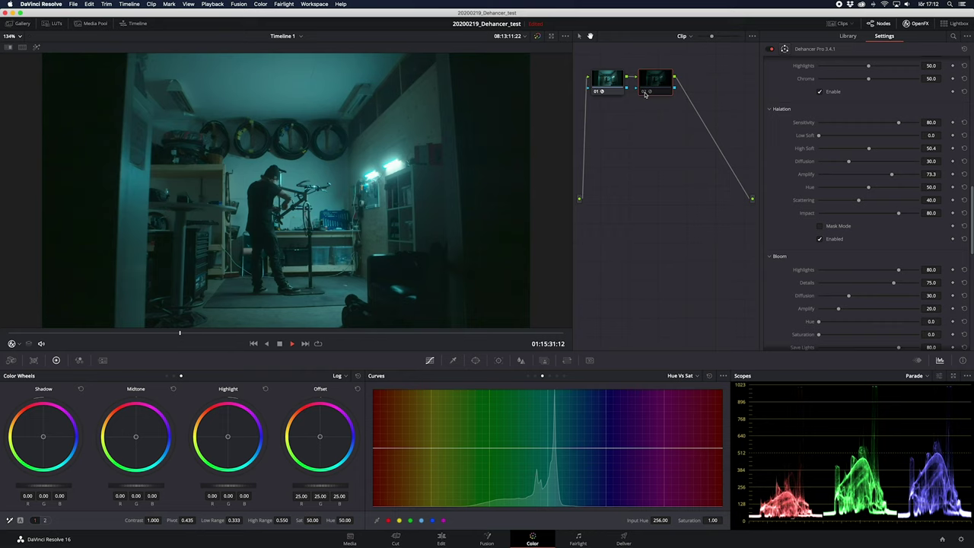
click(645, 92)
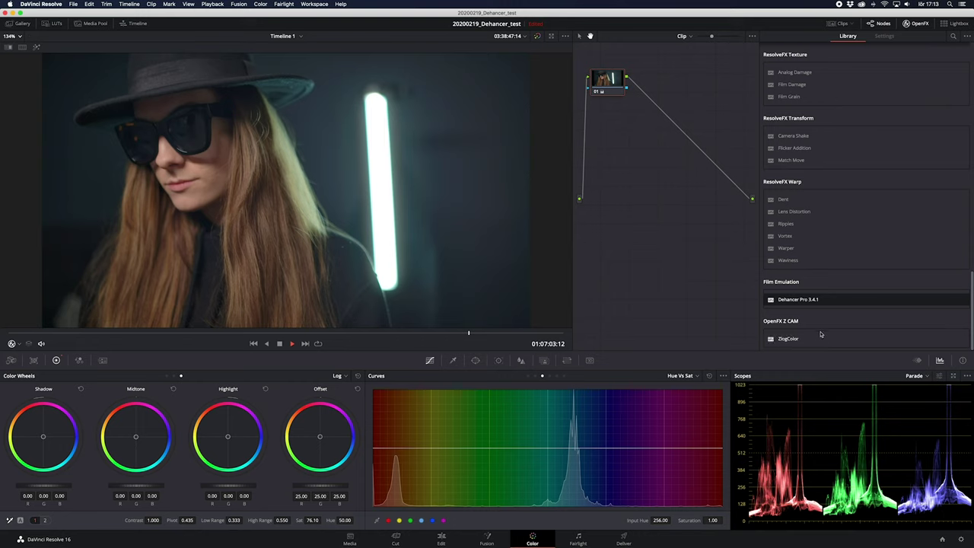
- Add a serial node after node 01 of the hat-and-sunglasses clip and apply Dehancer Pro 3.4.1 to it
key(alt+s)
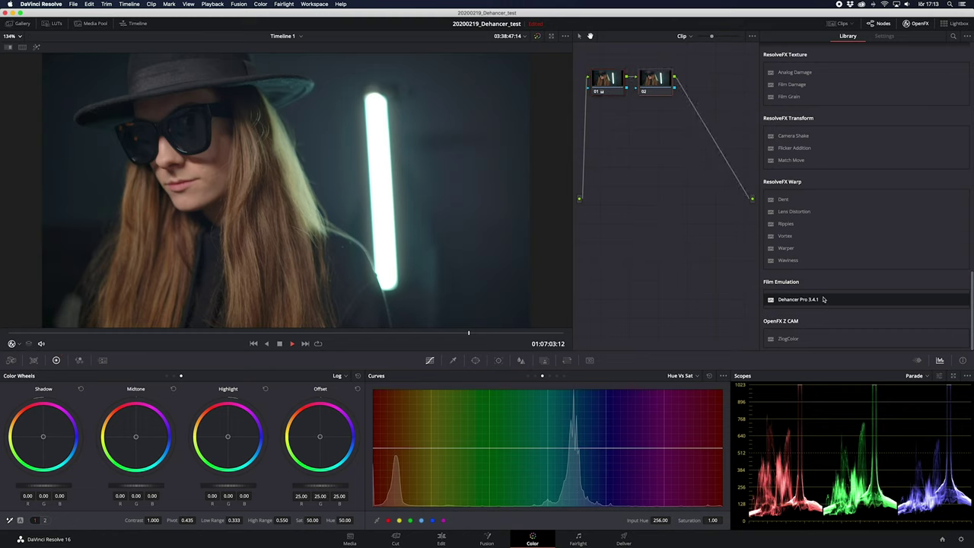
drag(820, 304, 659, 82)
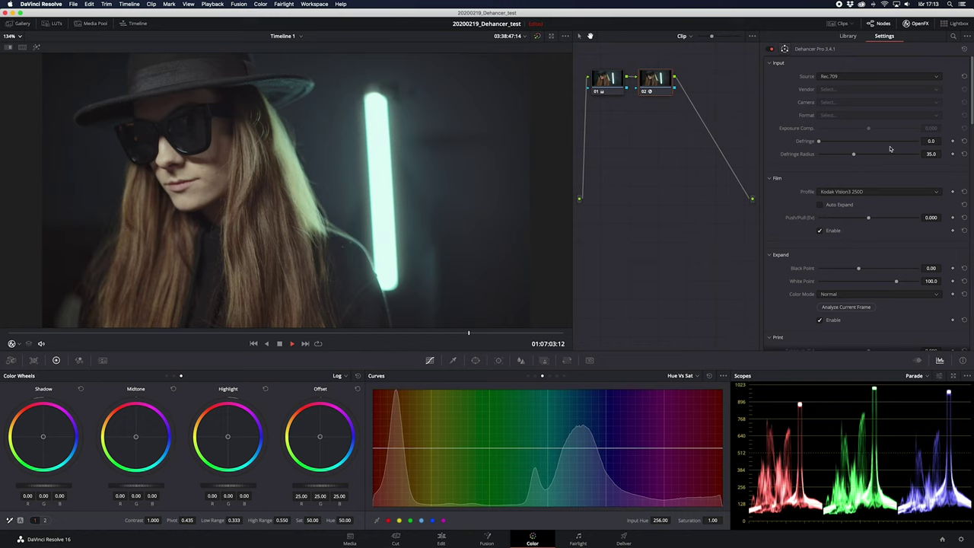
- Set the print's color density to 56.5 for the hat-and-sunglasses shot
scroll(788, 232, down, 3)
scroll(788, 232, down, 3)
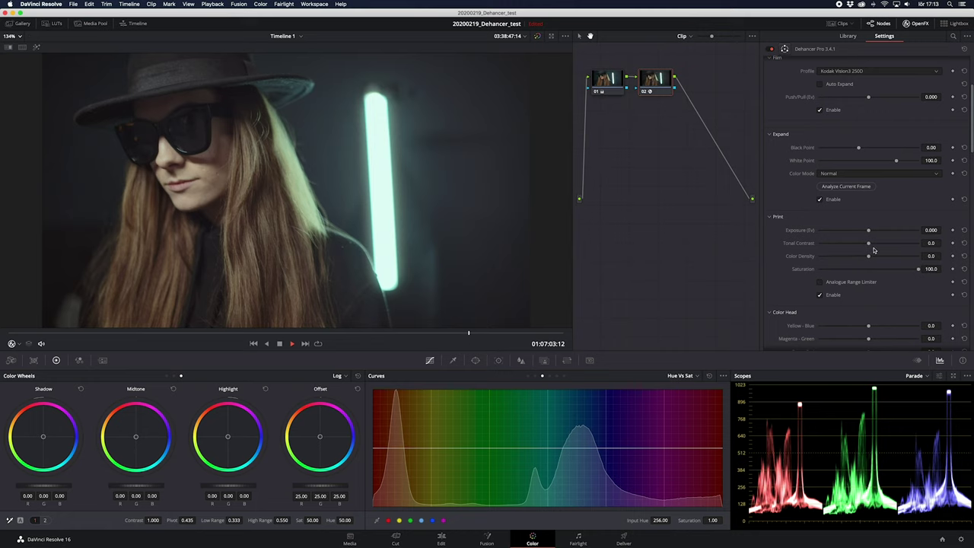
drag(868, 257, 896, 257)
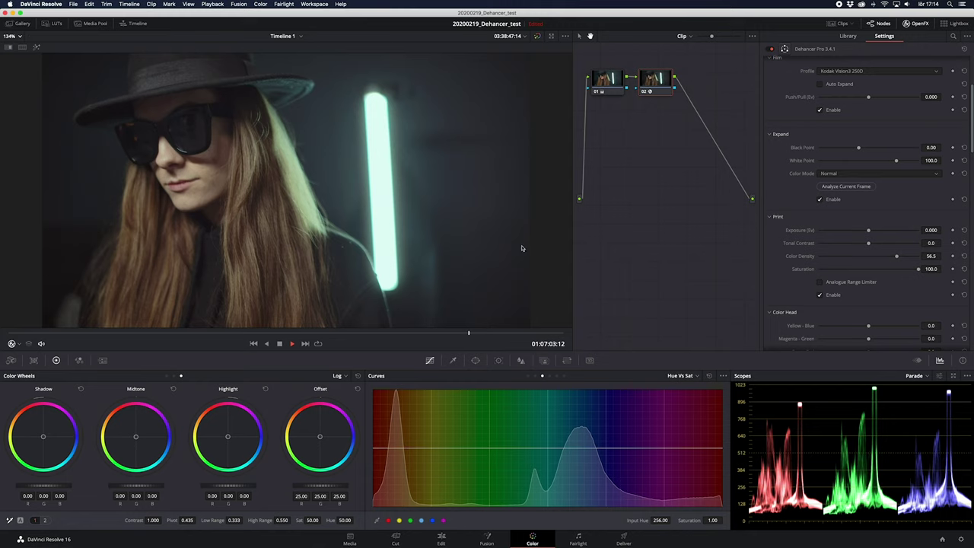
- Set the color head's Yellow-Blue to 1.1, Magenta-Green to 2.3 and Cyan-Red to 0, and the film grain's amount to 42.0
scroll(868, 296, down, 3)
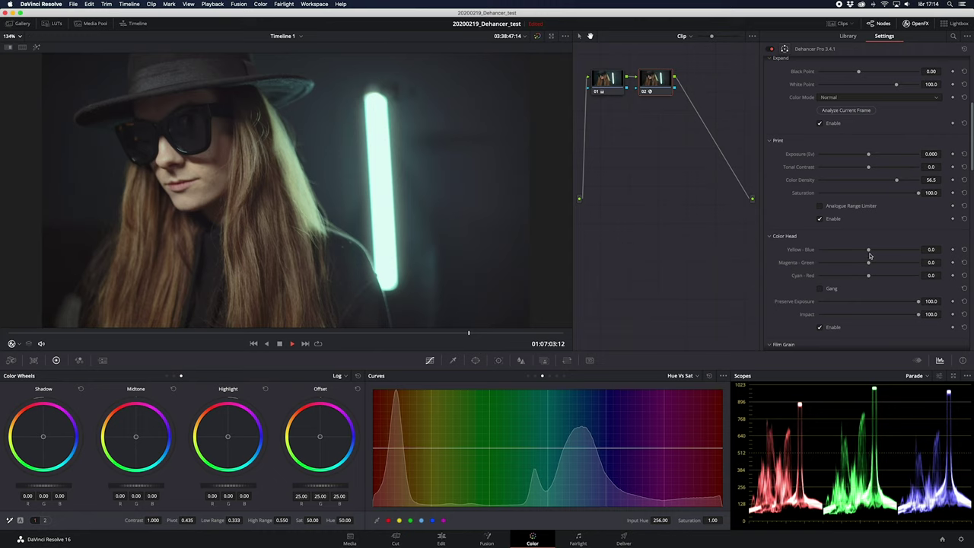
mouse_move(869, 264)
mouse_down()
mouse_move(869, 252)
mouse_move(889, 251)
mouse_move(869, 253)
mouse_move(867, 277)
mouse_up()
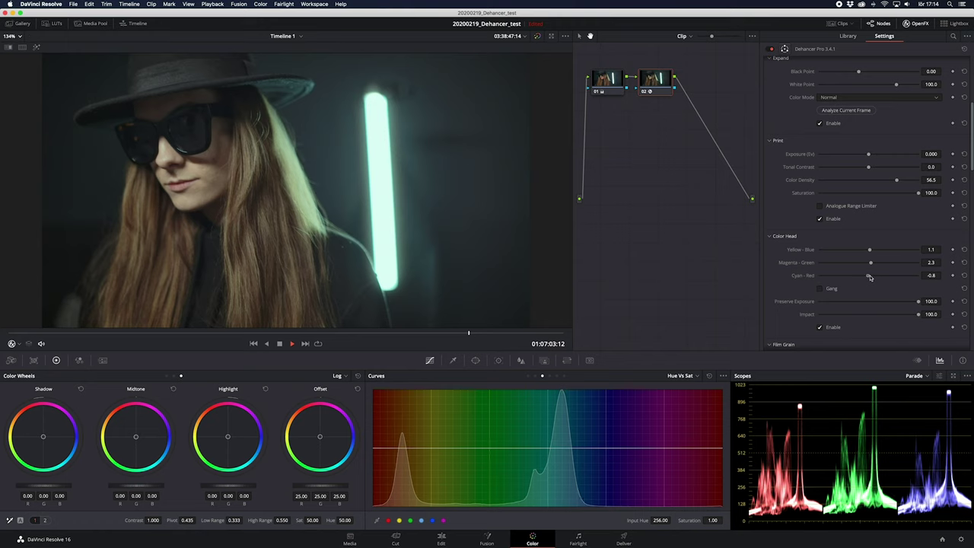
double_click(869, 276)
scroll(866, 185, down, 5)
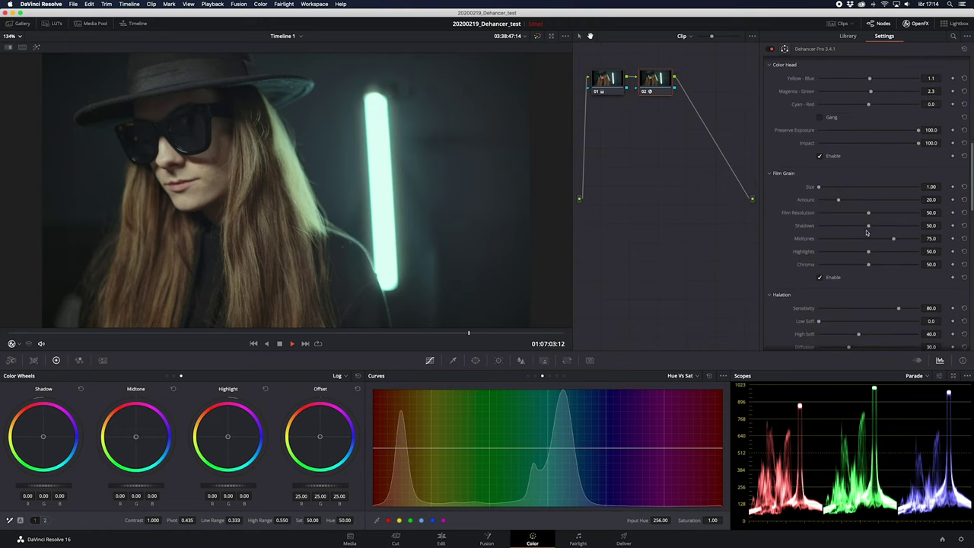
drag(838, 199, 860, 199)
- Enable halation and, with the help of its mask mode, set Diffusion to 47.0 and Amplify to 83.9
scroll(837, 305, down, 3)
click(836, 305)
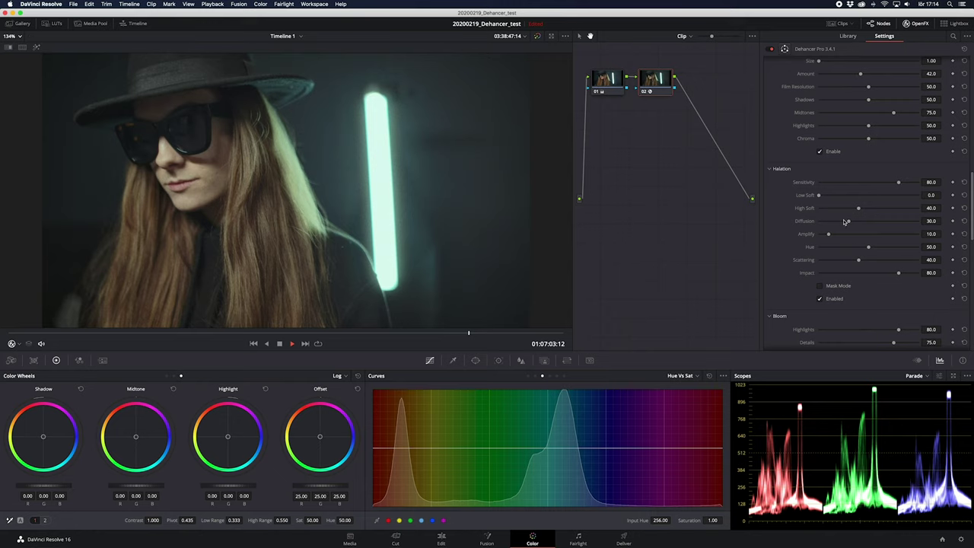
click(820, 286)
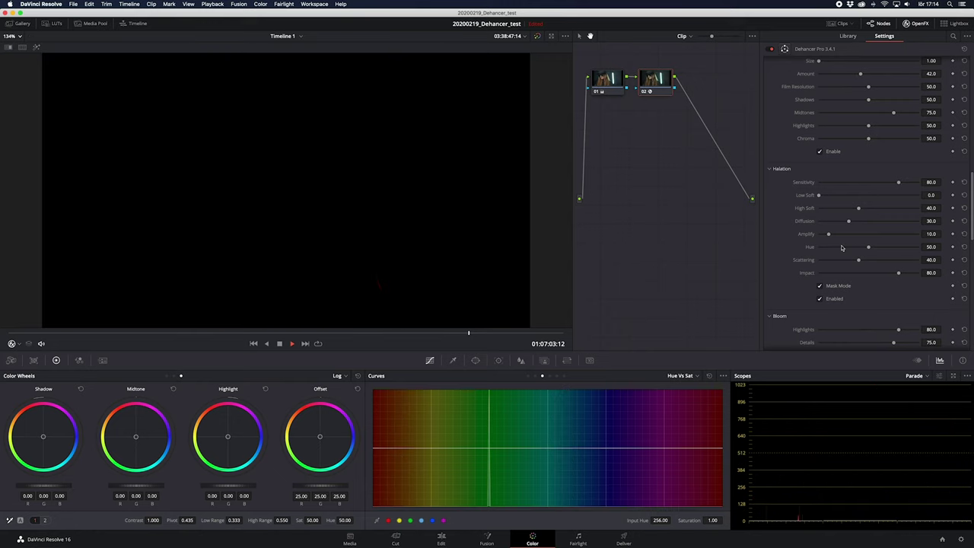
drag(829, 234, 896, 236)
click(819, 285)
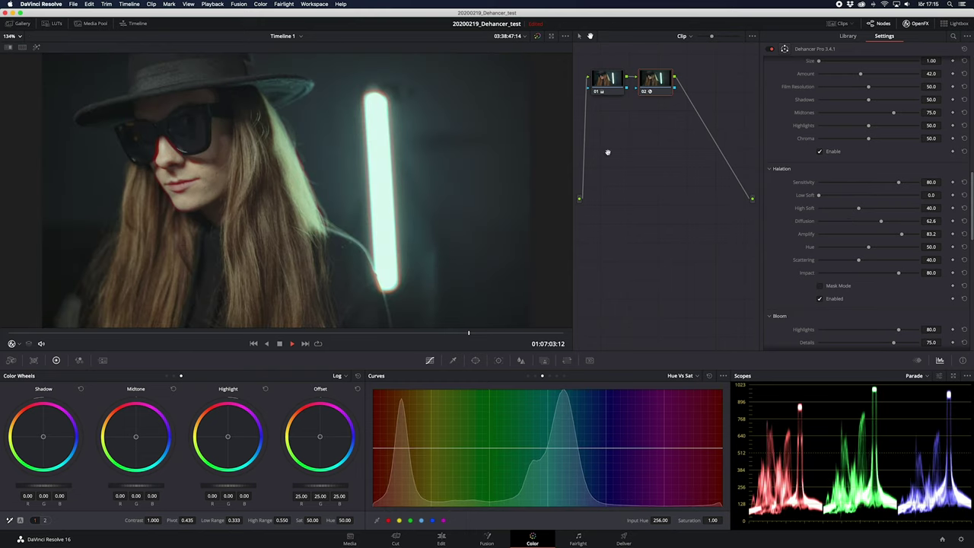
drag(897, 237, 830, 223)
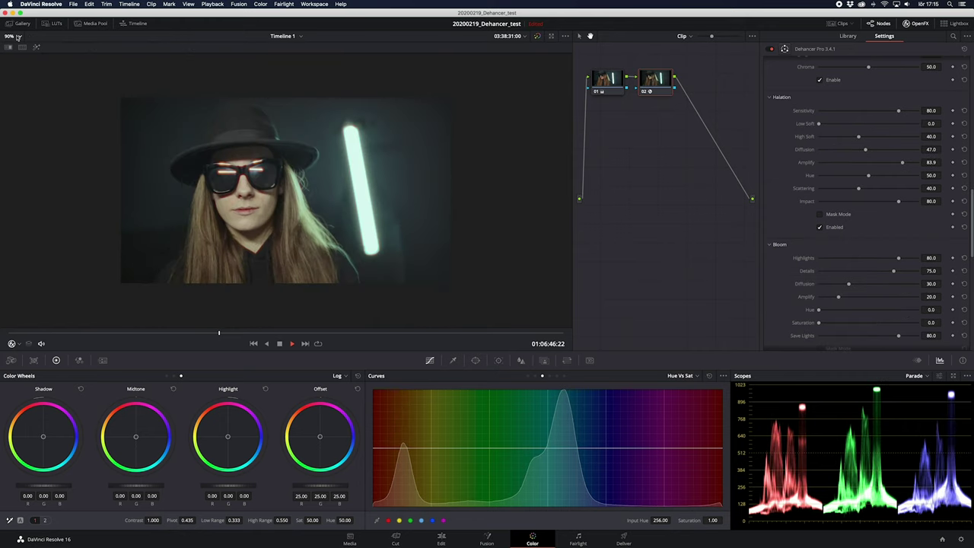
- Fit the frame to the viewer and examine the halation around the light tube and the sunglasses
click(17, 38)
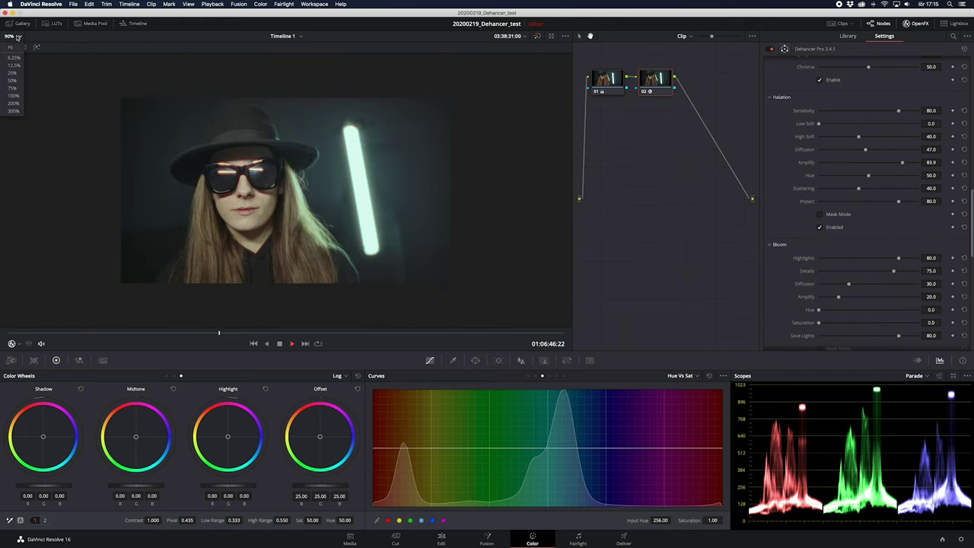
click(17, 50)
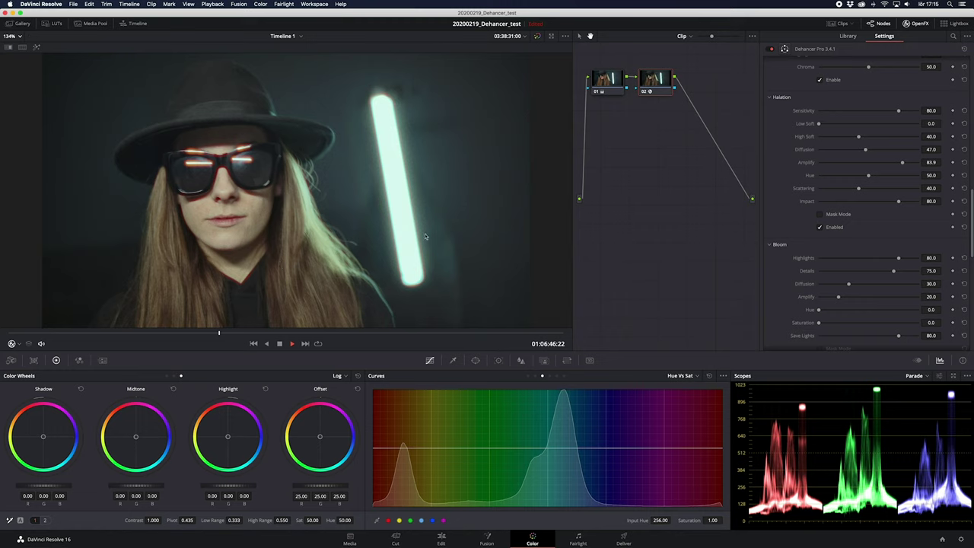
scroll(384, 233, down, 1)
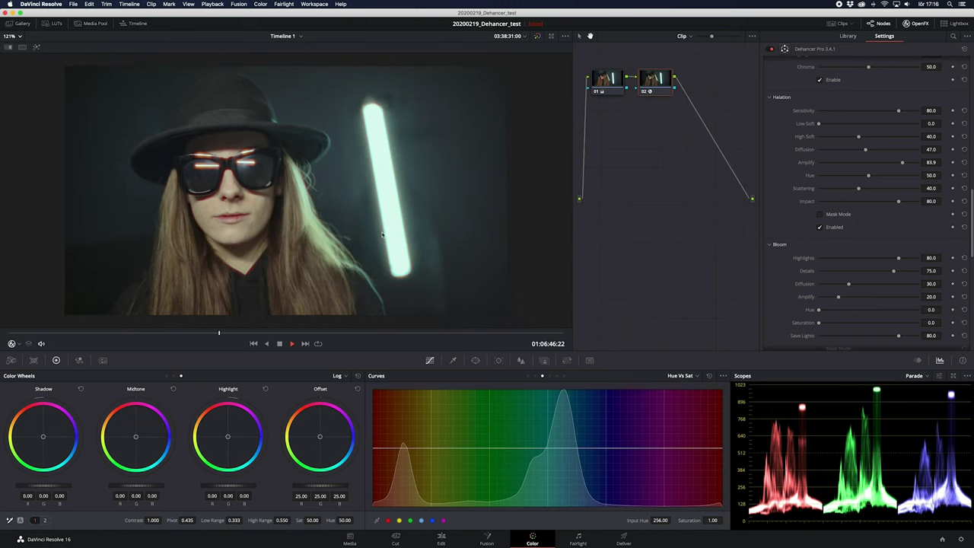
click(19, 38)
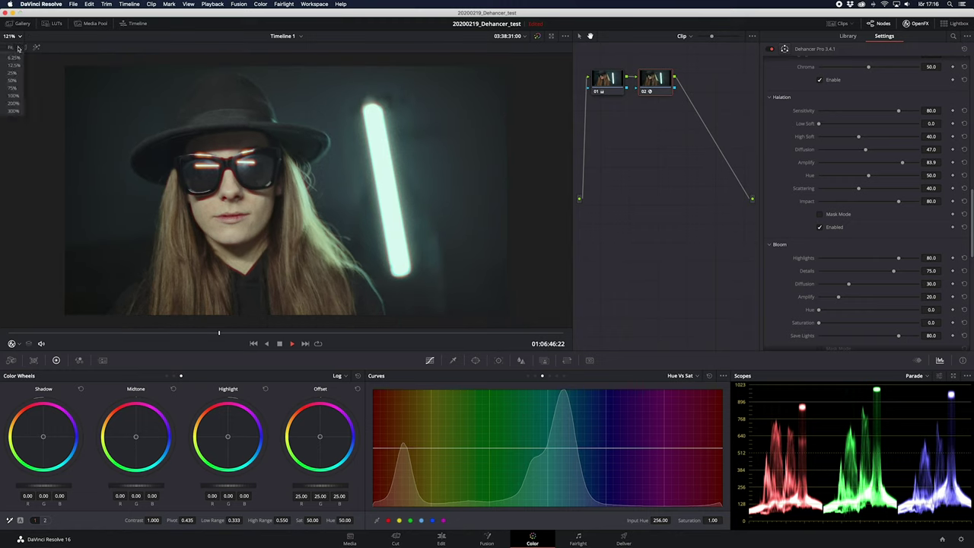
click(15, 47)
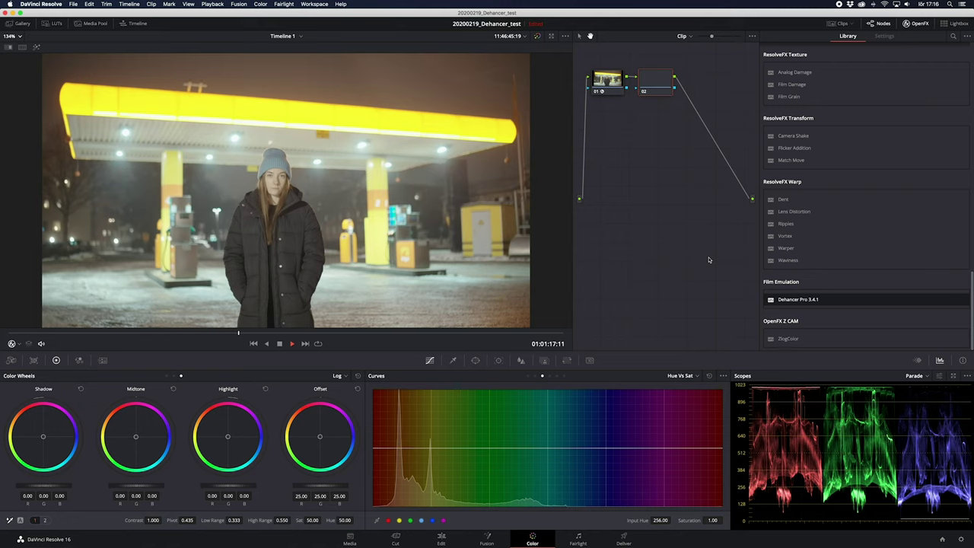
- Apply Dehancer Pro 3.4.1 to a new second node on the gas-station shot
key(alt+s)
drag(816, 301, 552, 223)
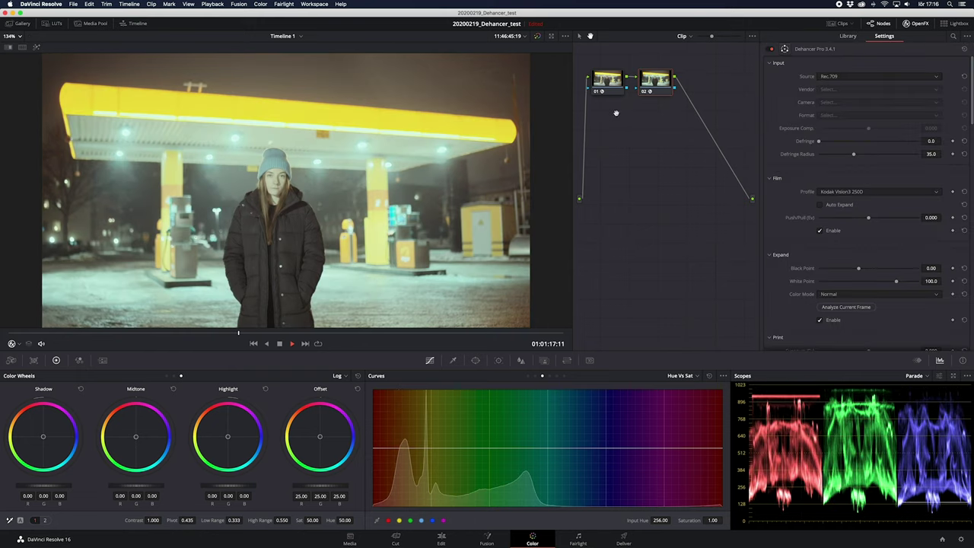
- Choose the Kodak Vision3 50D film profile and set the print's tonal contrast to 18.5
click(901, 195)
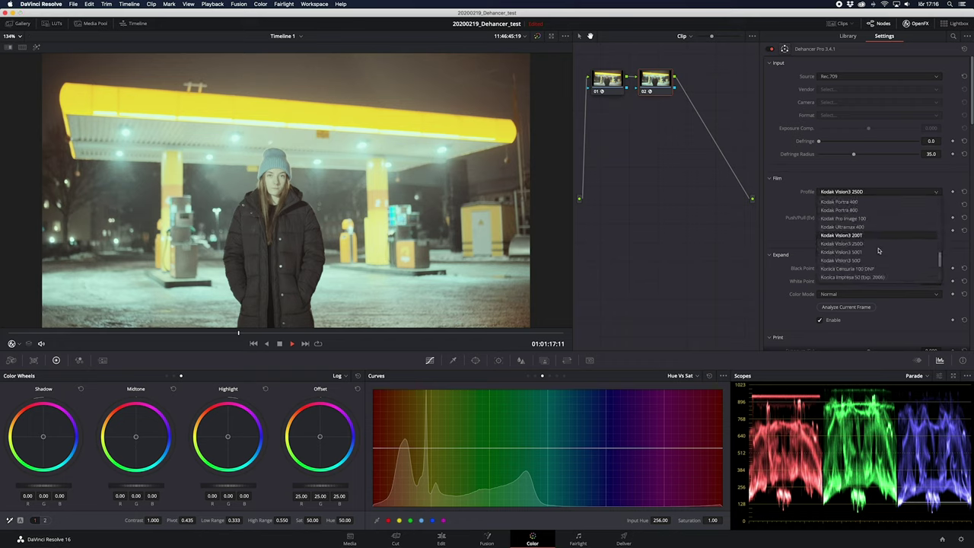
click(858, 260)
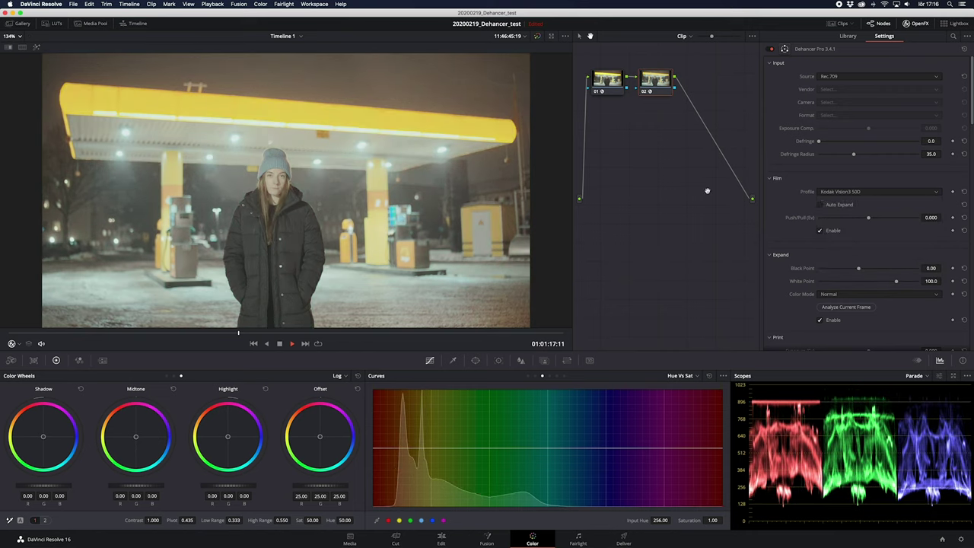
scroll(852, 180, down, 3)
drag(868, 271, 895, 271)
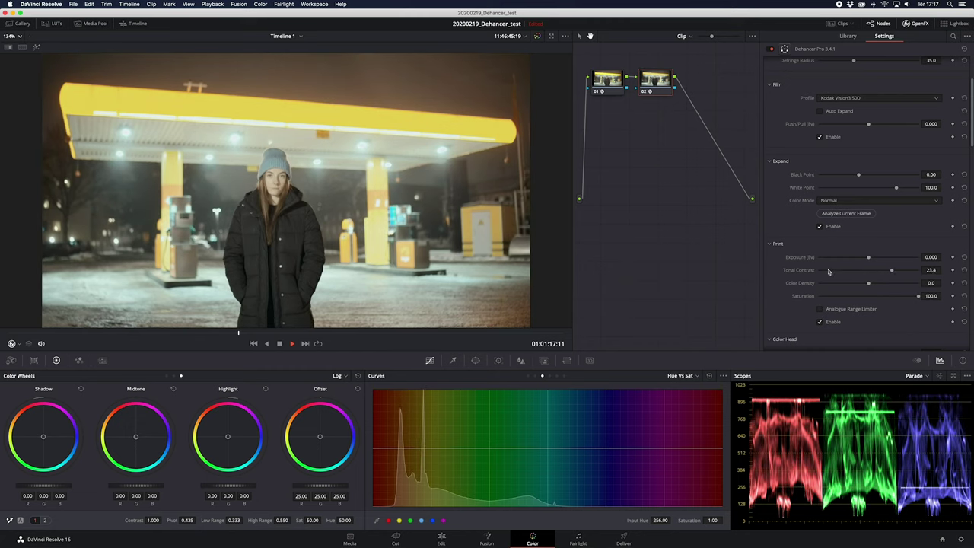
- Enable bloom and, with the help of its mask mode, set Diffusion to 76.3 and Amplify to 64.5
scroll(799, 271, down, 10)
scroll(791, 271, up, 6)
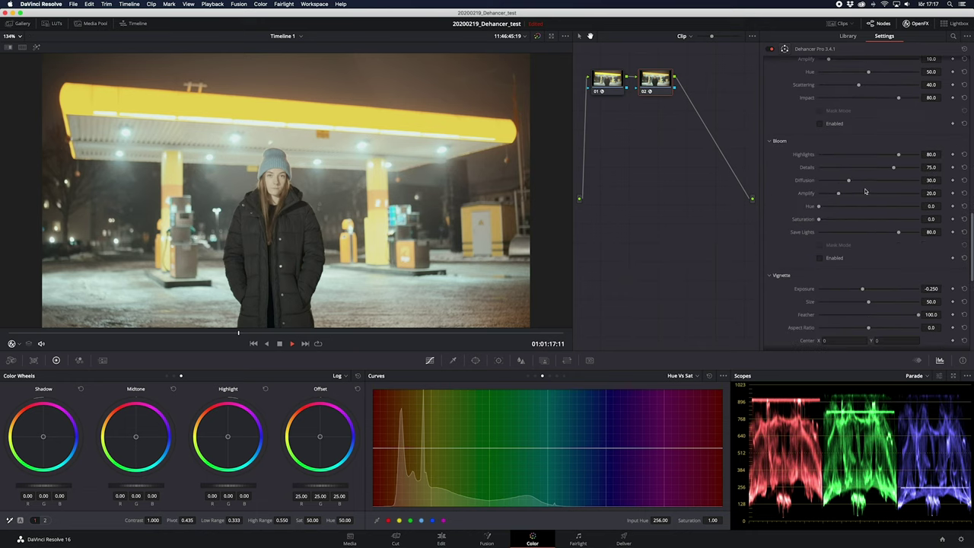
click(820, 258)
click(819, 245)
drag(839, 194, 883, 196)
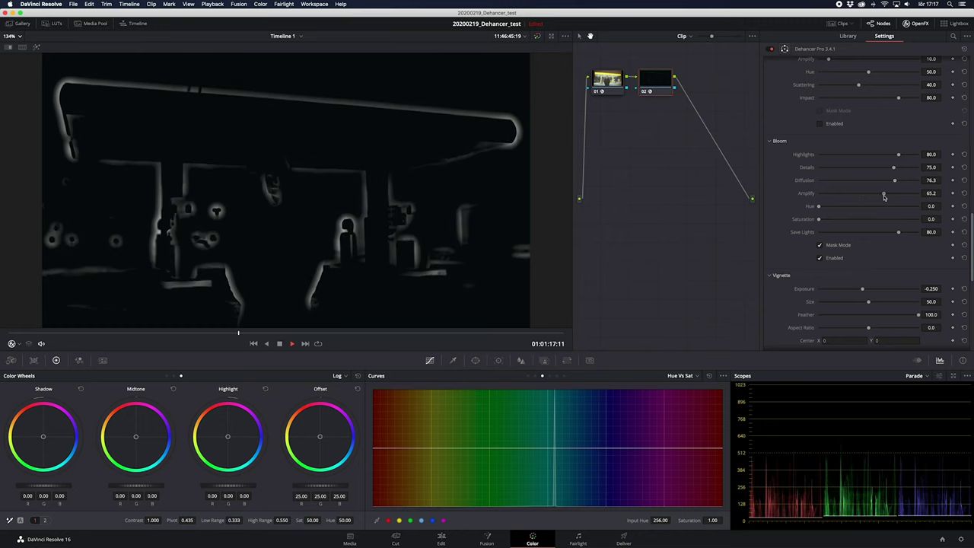
click(820, 245)
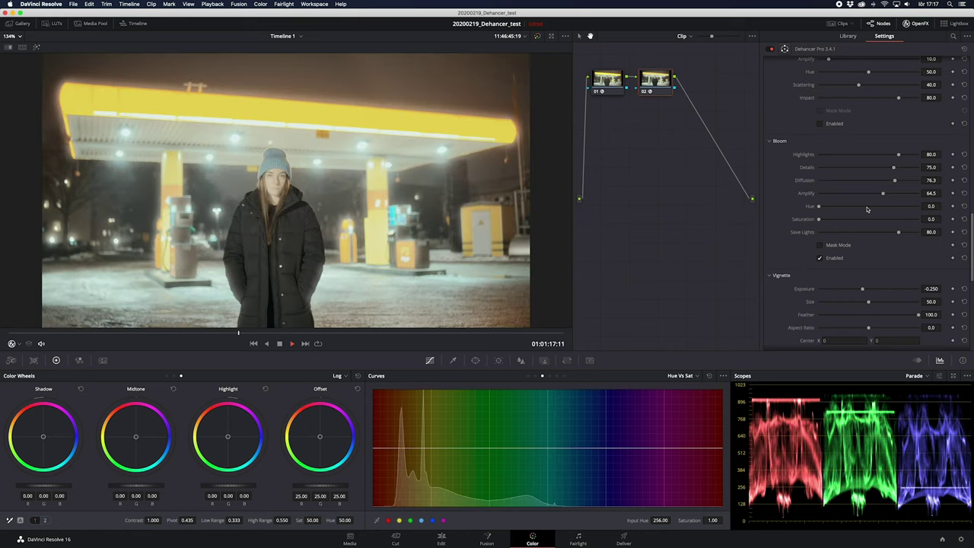
- Reduce the bloom to Amplify 14.1 and Diffusion 55.8, comparing the shot with bloom off and on and leaving it enabled
drag(883, 195, 849, 194)
click(820, 259)
click(820, 259)
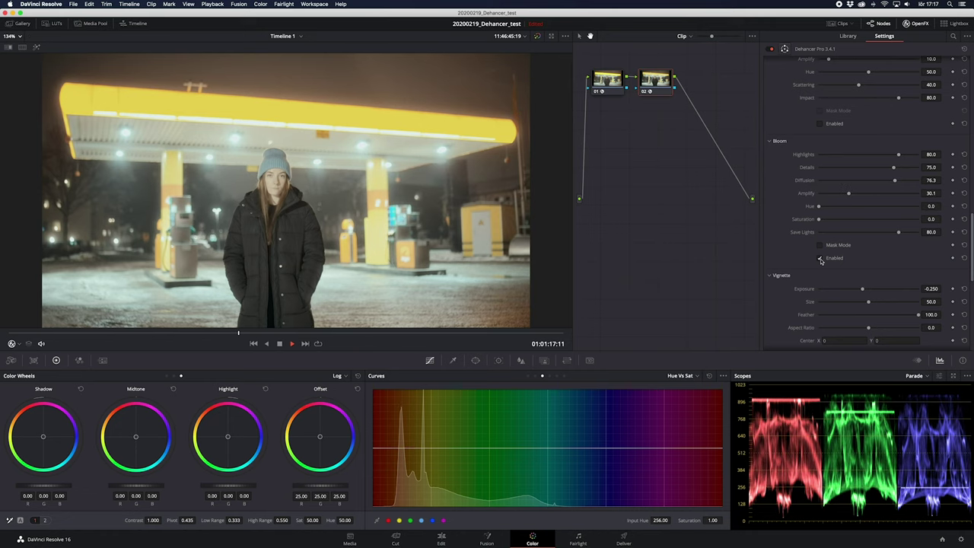
click(819, 259)
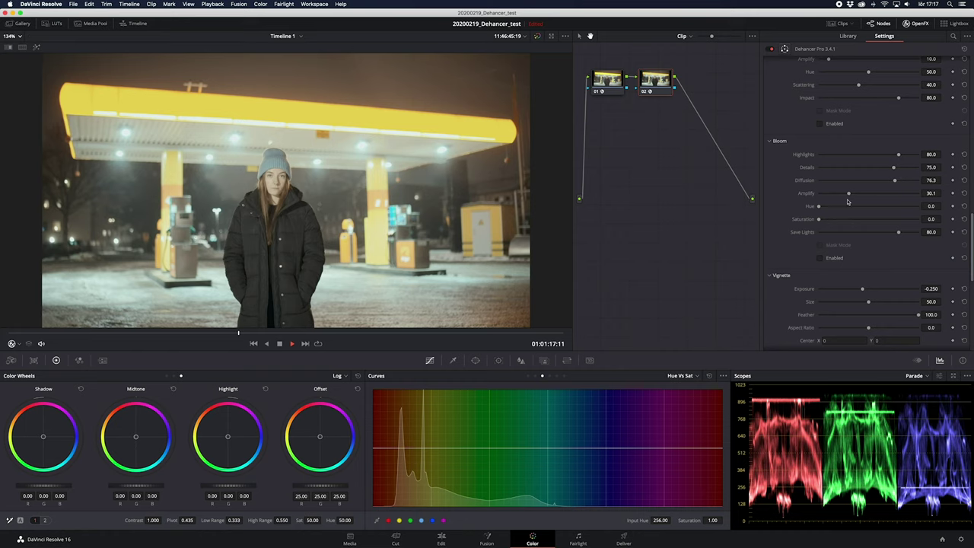
drag(848, 196, 833, 195)
drag(890, 180, 876, 183)
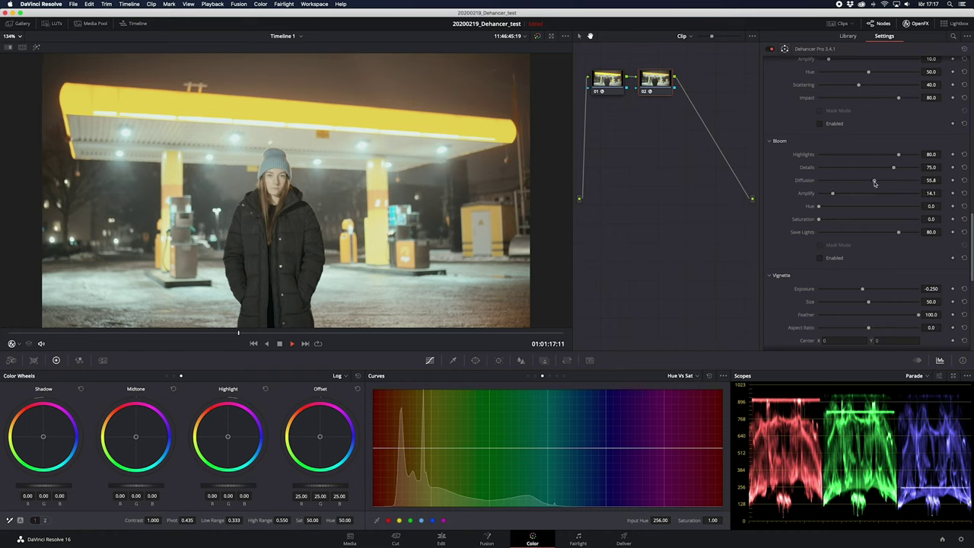
click(821, 258)
click(821, 259)
click(820, 259)
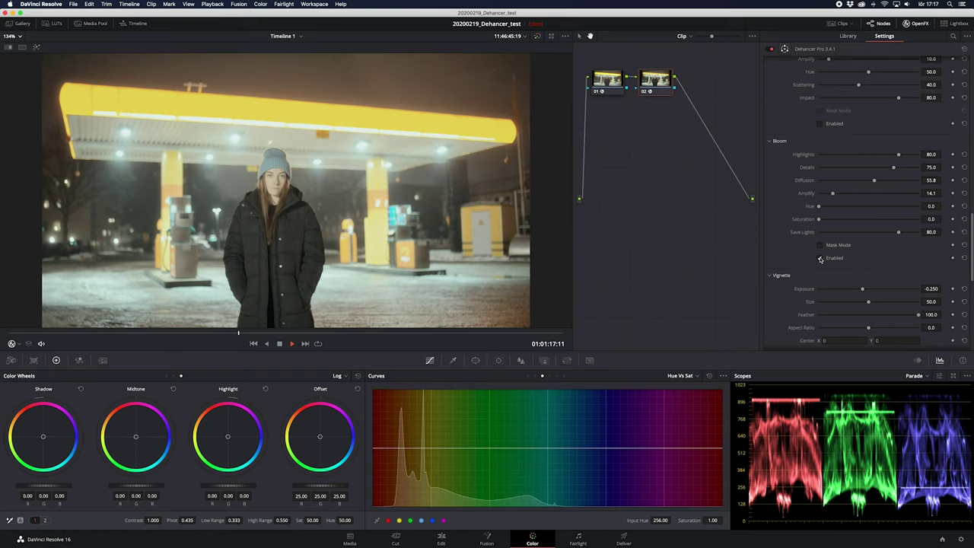
- Enable halation, check it in mask mode with a strong Amplify, and set Amplify to 14.5 for the normal picture
scroll(850, 255, up, 5)
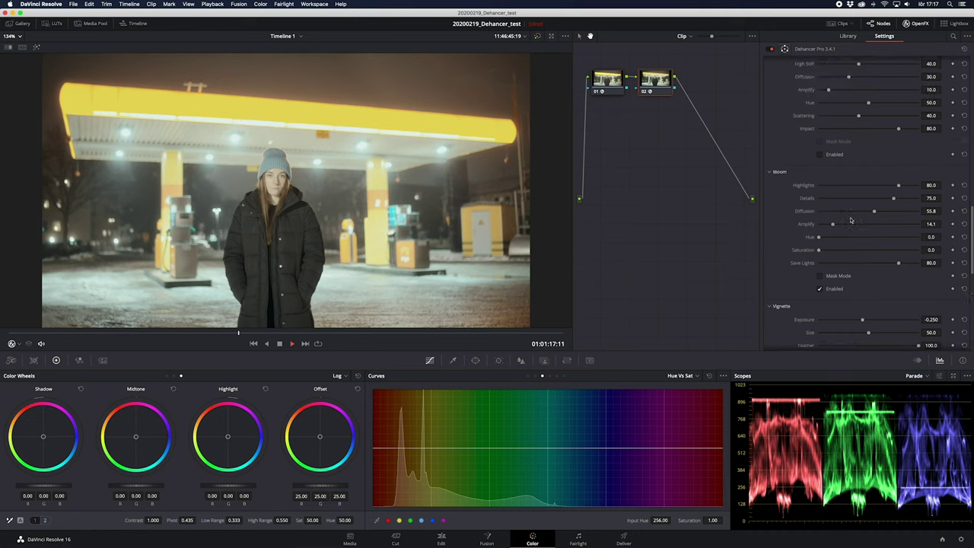
click(820, 285)
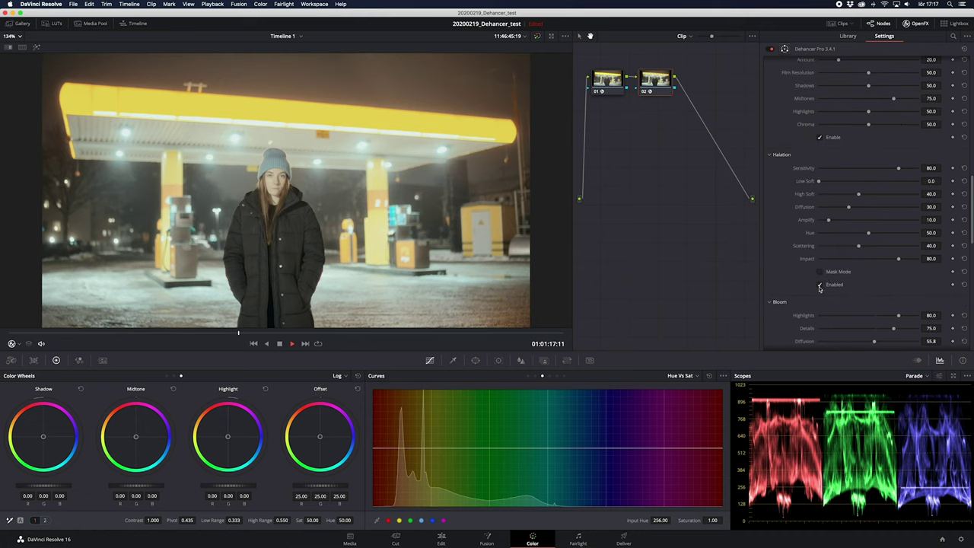
click(819, 271)
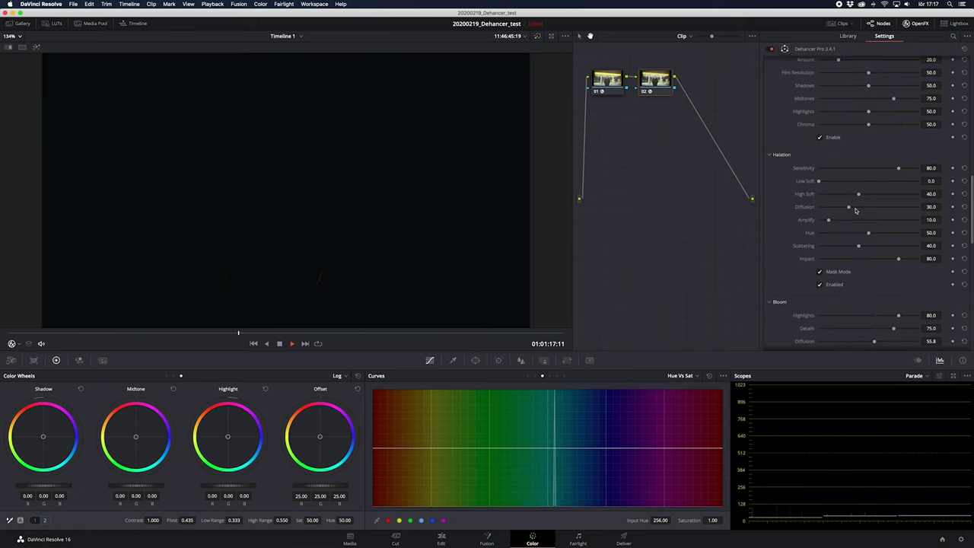
drag(830, 220, 887, 220)
click(819, 272)
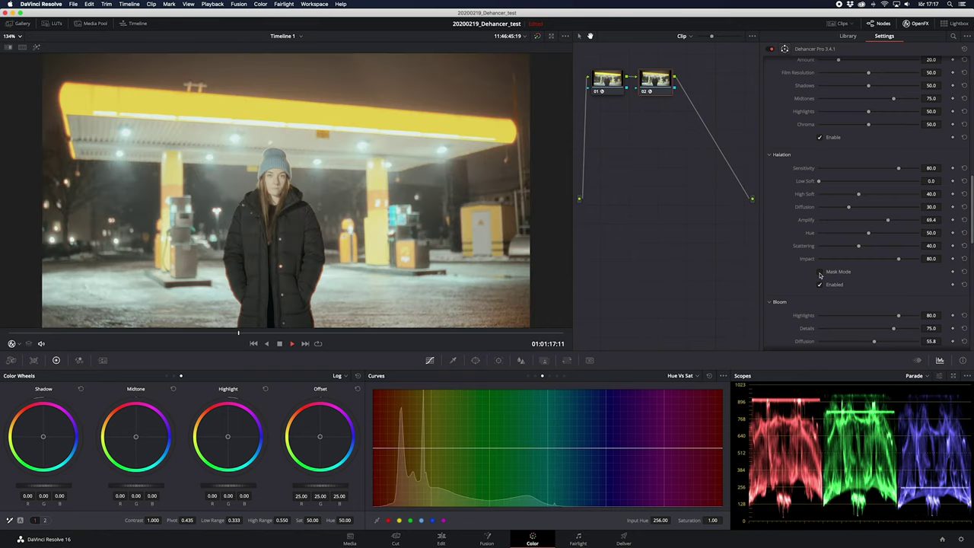
drag(888, 221, 833, 226)
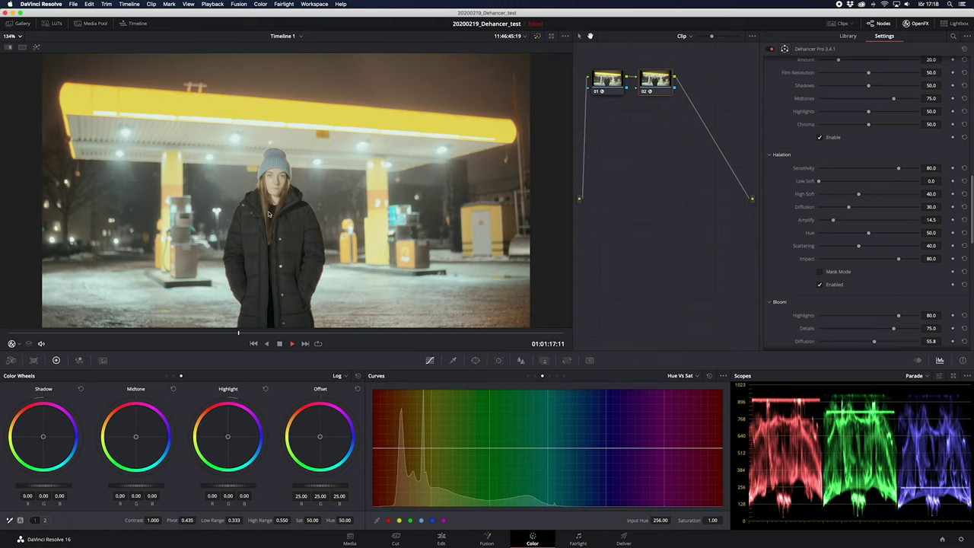
- Set the color head's Magenta-Green to 3.0, and the print's Color Density to 35.1 and Tonal Contrast to 27.1
scroll(895, 217, up, 5)
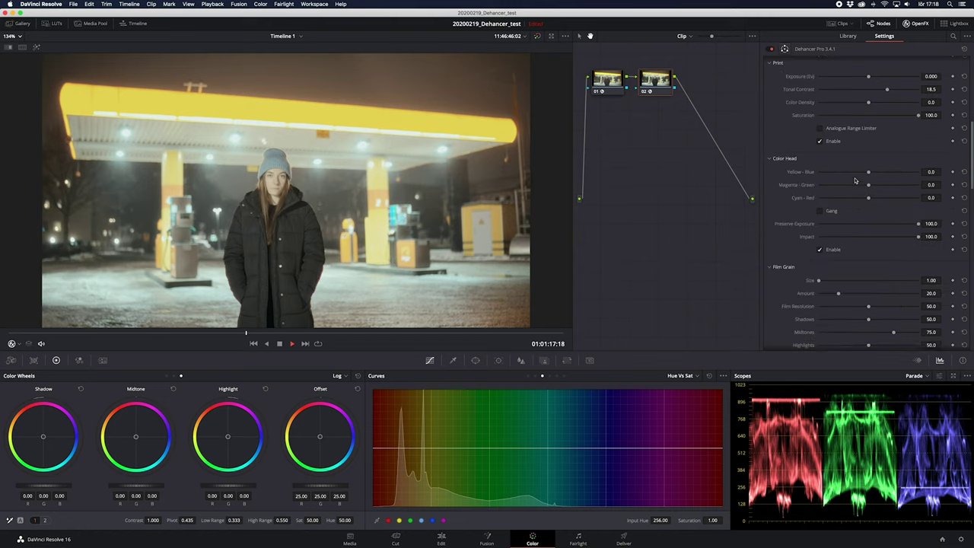
drag(869, 201, 872, 202)
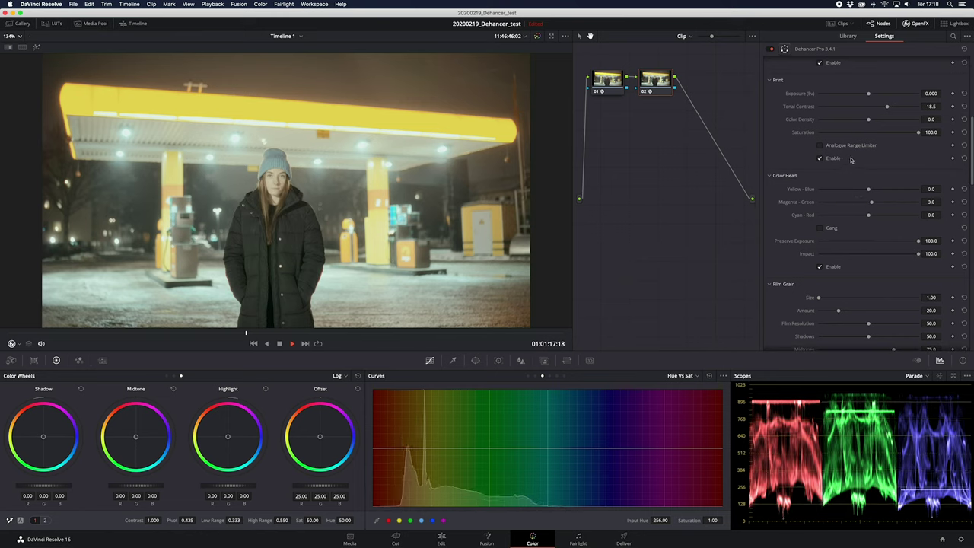
drag(869, 122, 885, 124)
scroll(884, 225, up, 4)
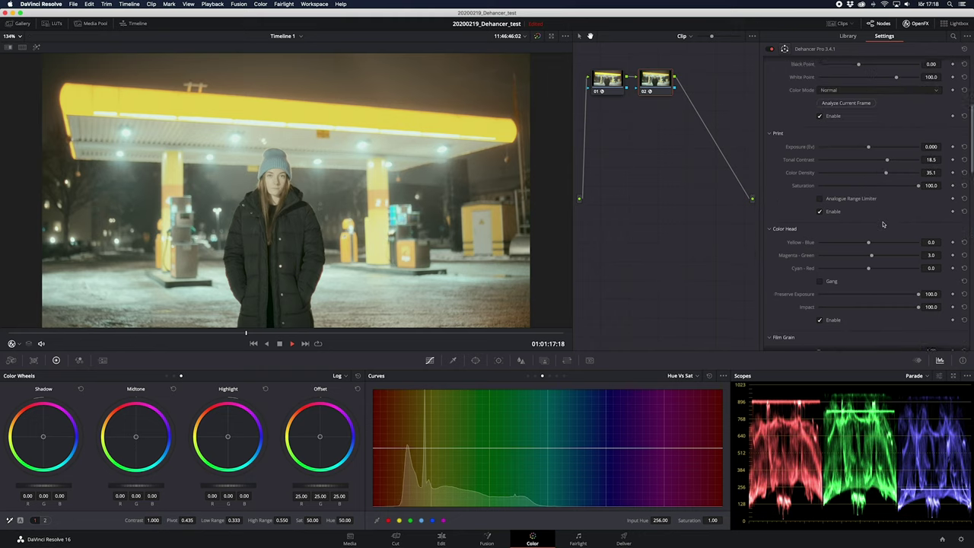
drag(887, 180, 895, 178)
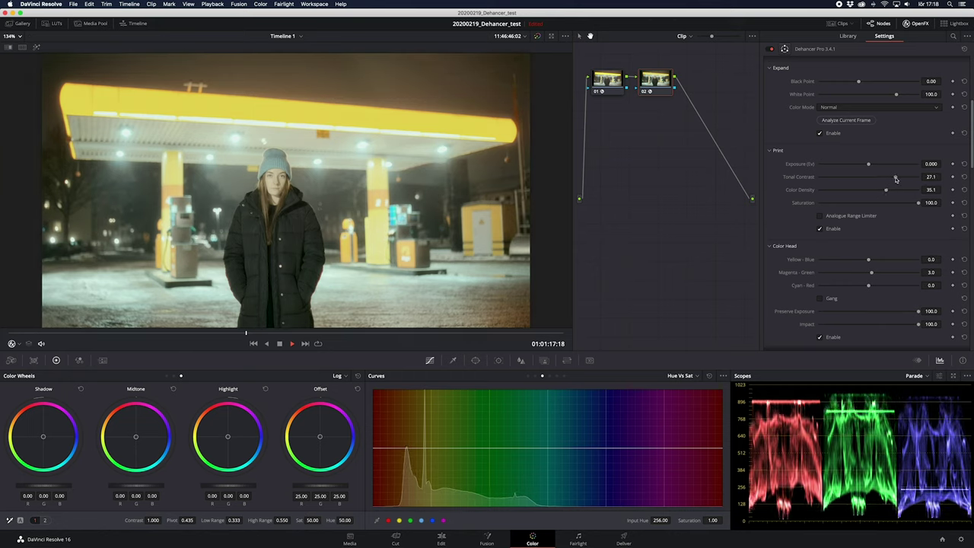
- Compare the gas-station grade with the ungraded picture by bypassing and re-enabling nodes 02 and 01
click(646, 92)
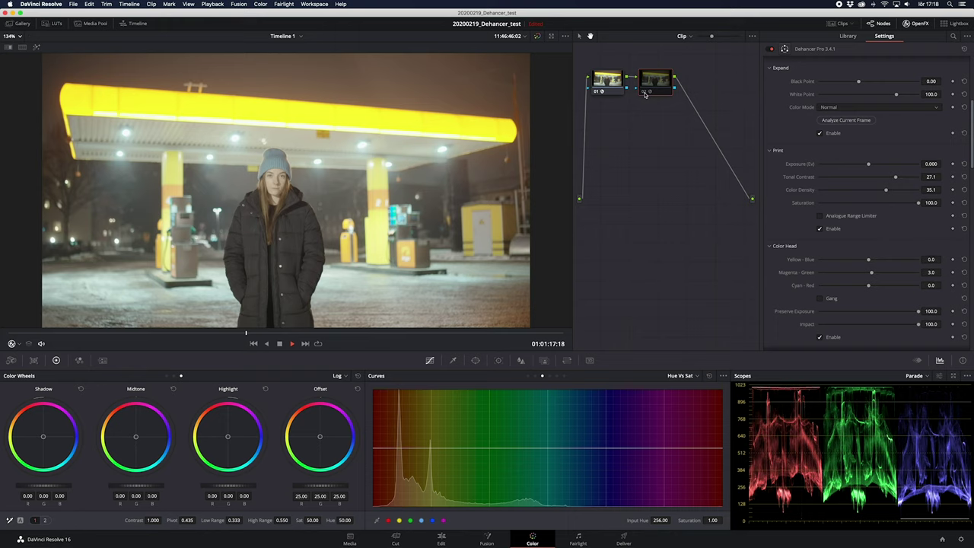
click(597, 92)
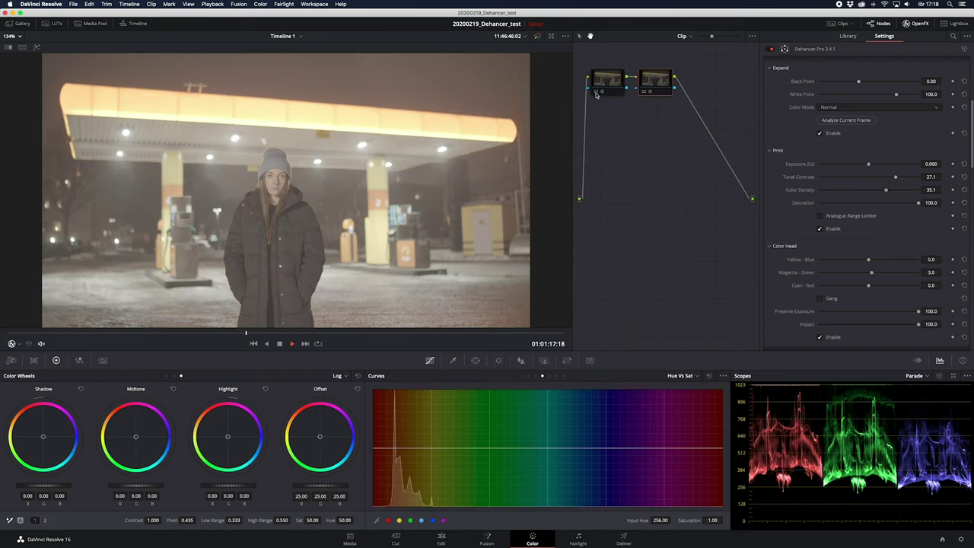
click(597, 92)
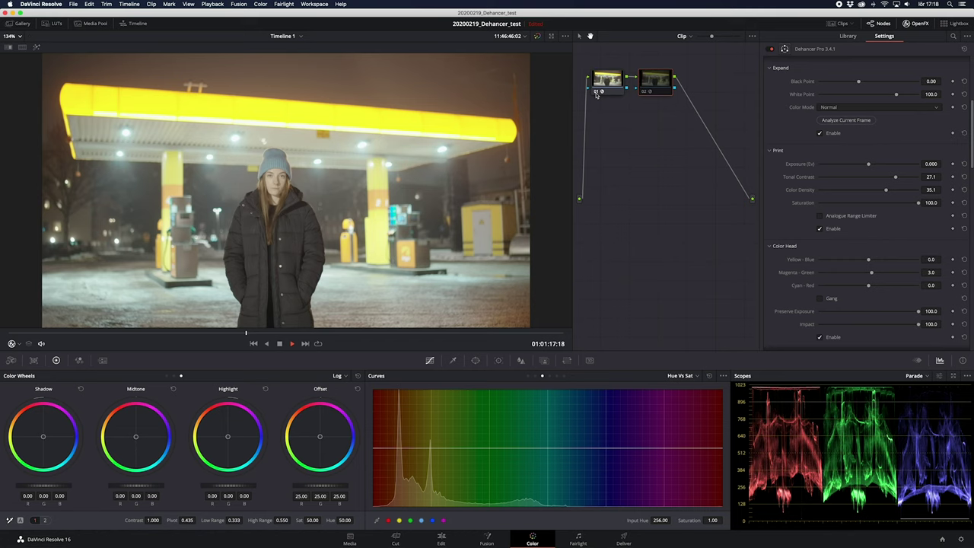
click(643, 92)
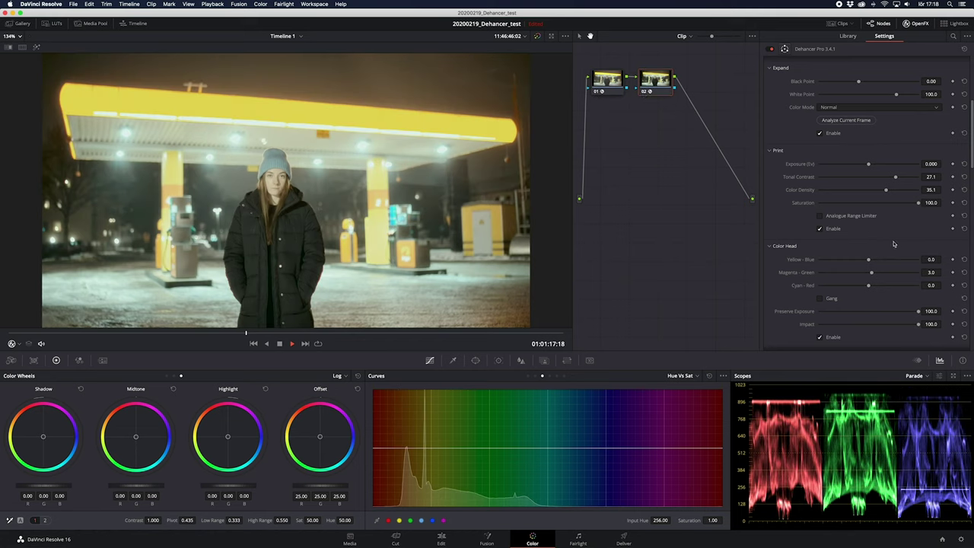
scroll(879, 236, down, 3)
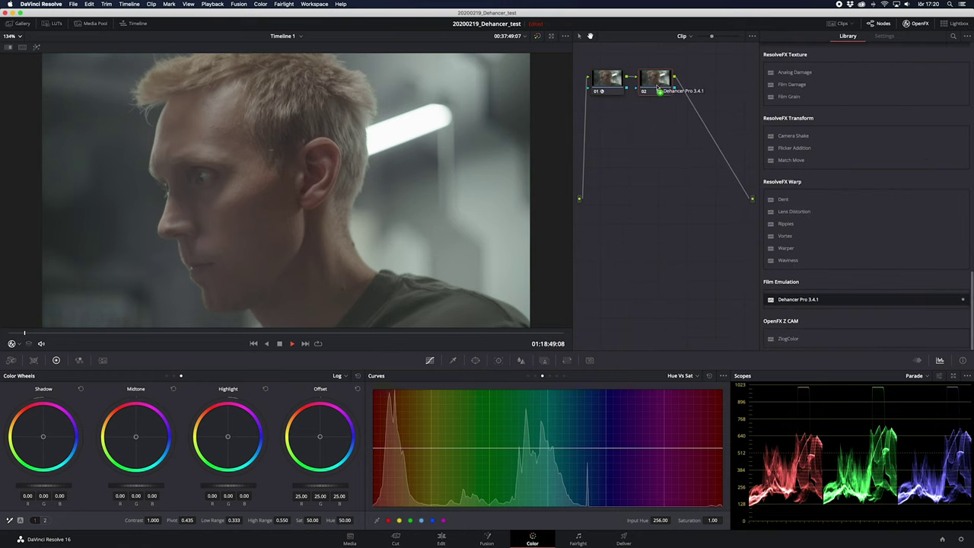
- Apply Dehancer Pro to node 02 of the blond man's close-up with Auto Expand on, and set the print's Color Density to 100
drag(659, 90, 659, 91)
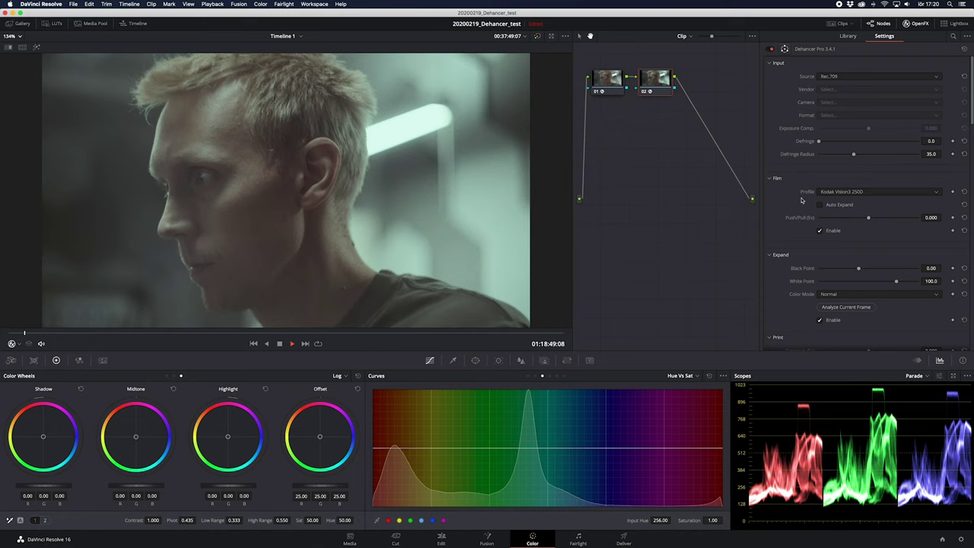
click(820, 205)
scroll(792, 227, down, 5)
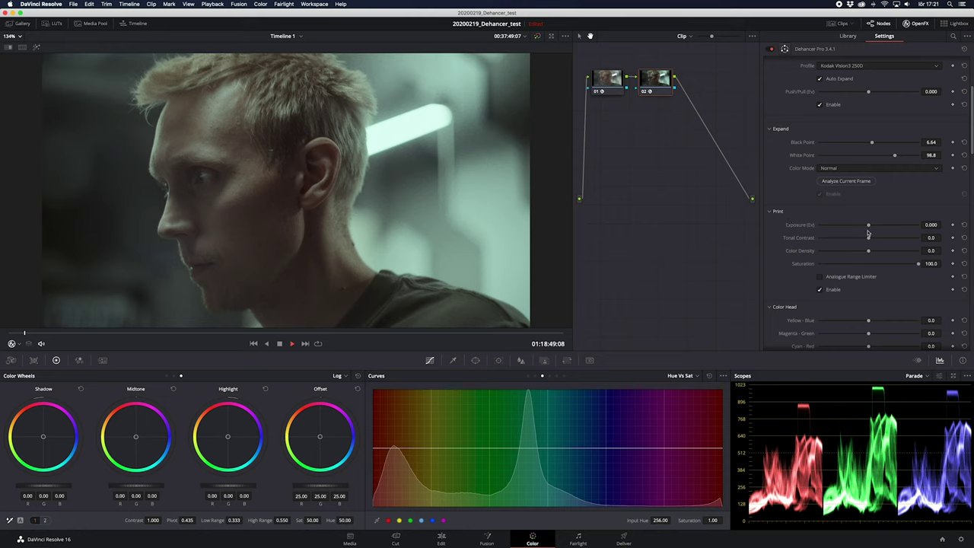
drag(868, 252, 921, 252)
- Set the ZlogColor saturation on node 01 to 0.214 and compare the picture with each node bypassed and re-enabled
click(607, 82)
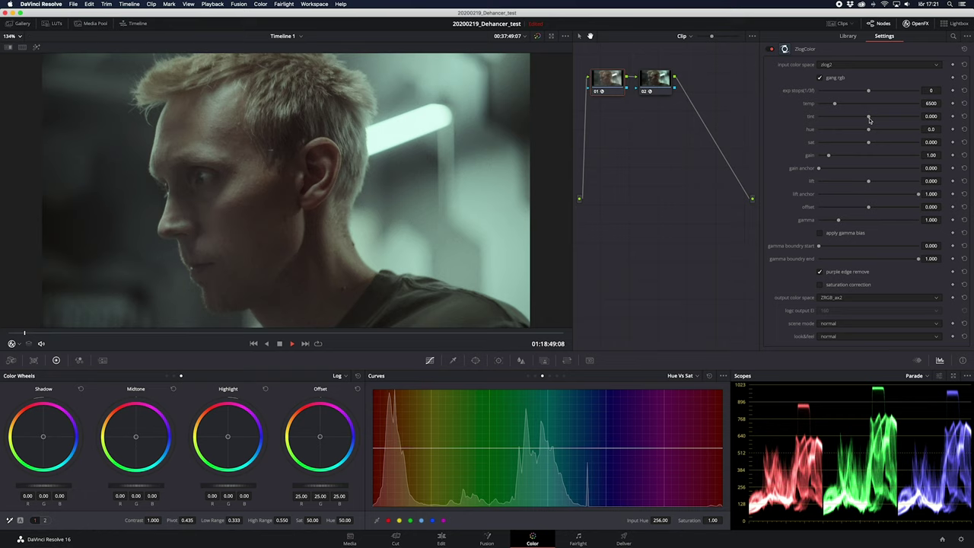
drag(871, 143, 878, 144)
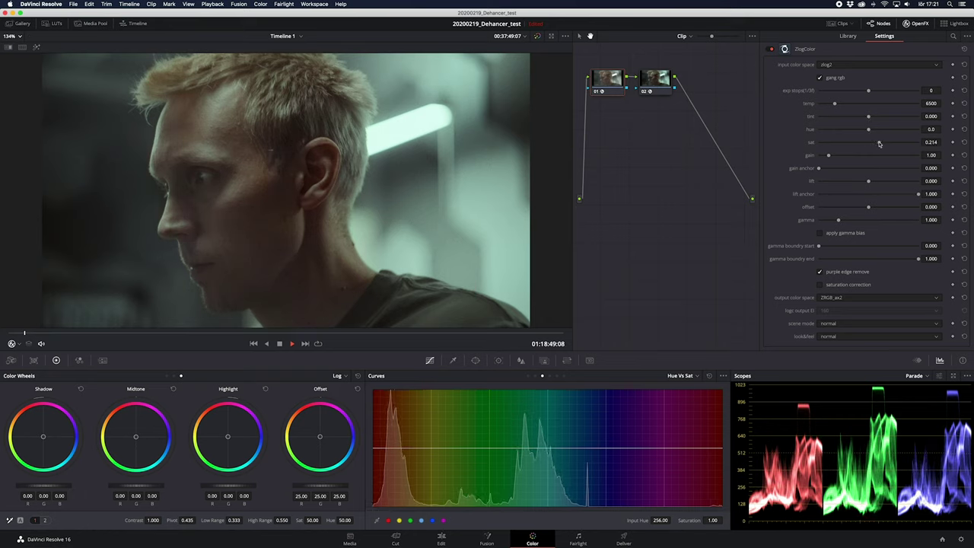
click(597, 92)
click(597, 92)
click(643, 92)
click(642, 92)
- Set the Dehancer color head on node 02 to Yellow-Blue 0.8 and Magenta-Green -1.1
click(654, 81)
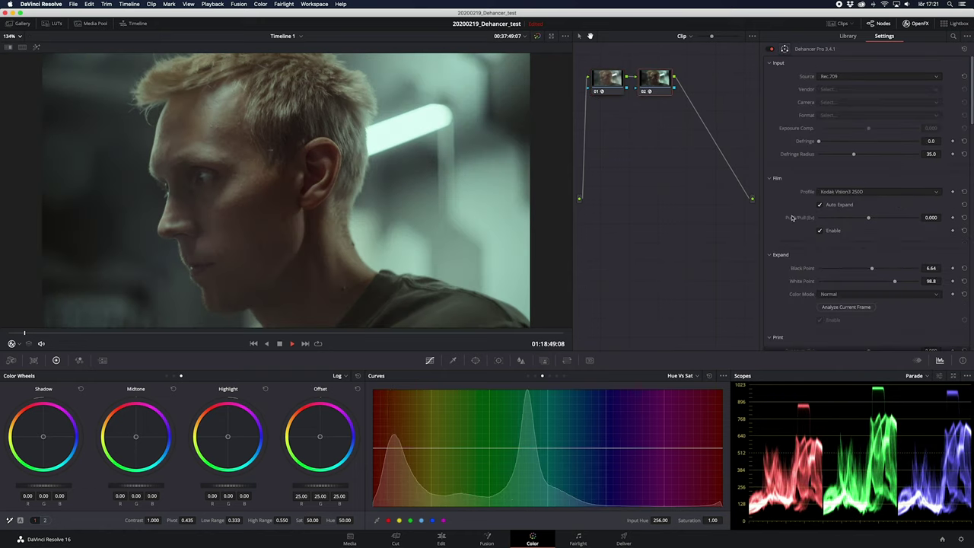
scroll(808, 234, down, 6)
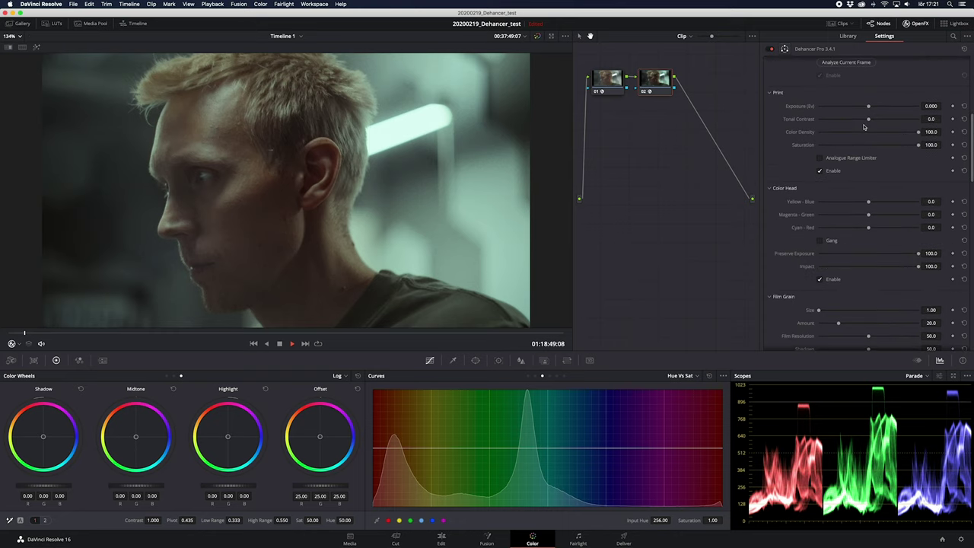
drag(868, 216, 870, 204)
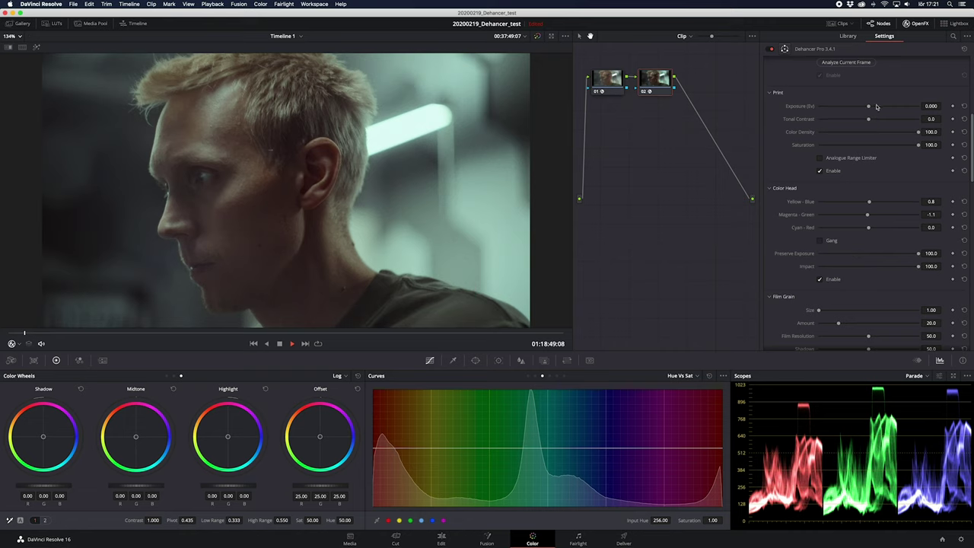
- Raise the print's exposure to about 0.18 and set the film grain's Amount to 41.2
scroll(875, 129, down, 5)
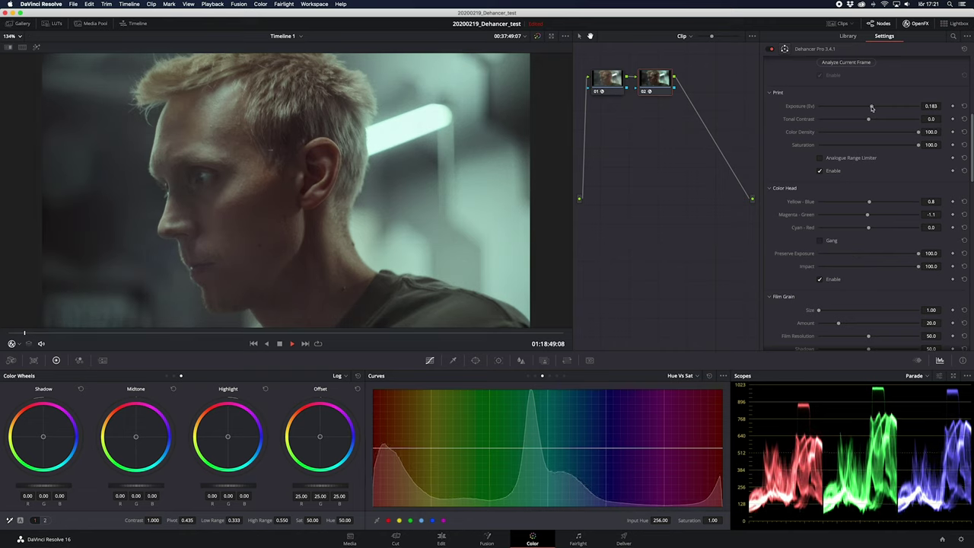
scroll(854, 199, up, 1)
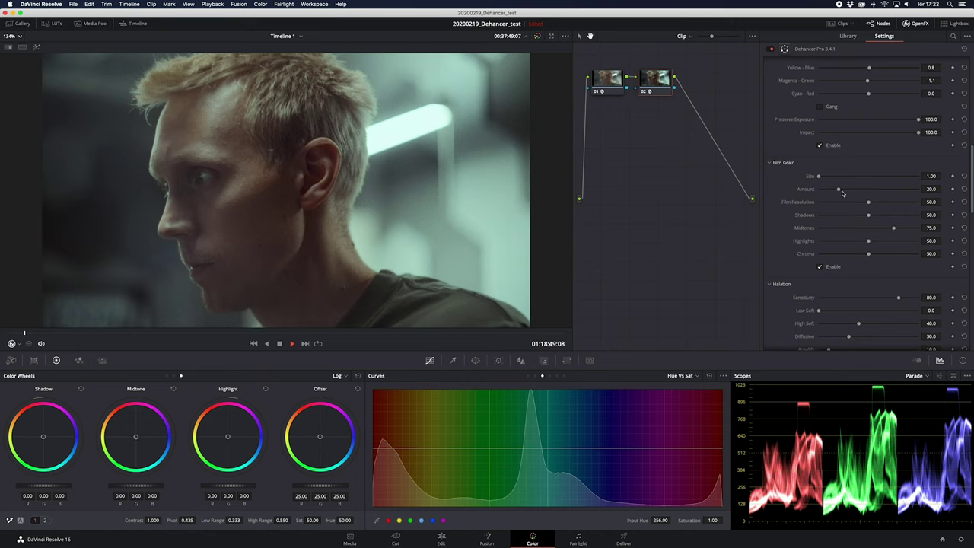
drag(838, 188, 860, 191)
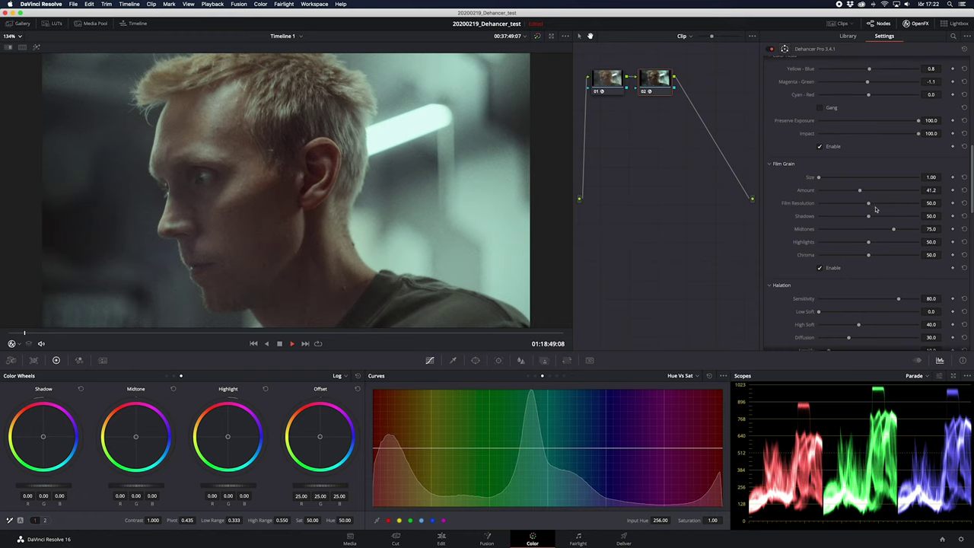
- Enable halation on node 02 with Diffusion 72.2 and Amplify 43.9, using Mask Mode temporarily to judge the effect
scroll(873, 301, down, 4)
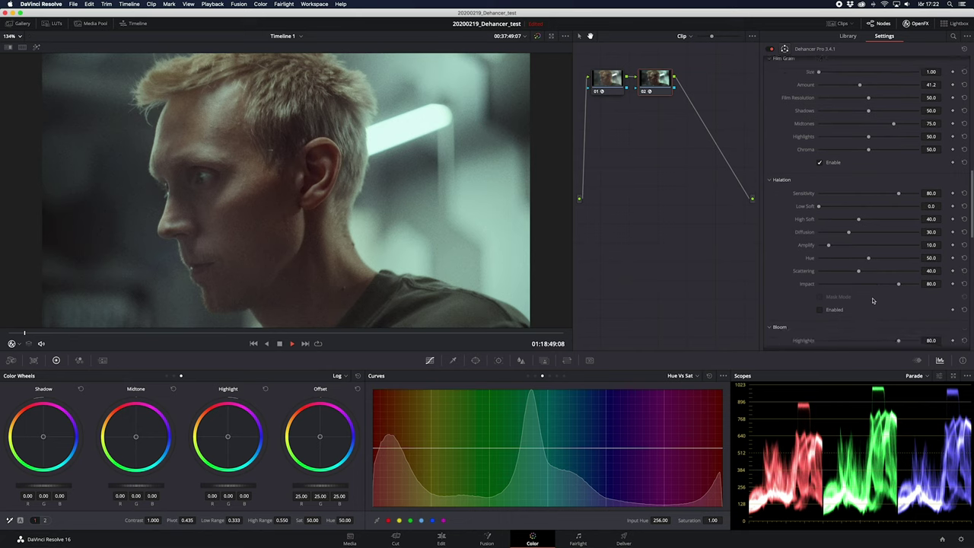
click(820, 298)
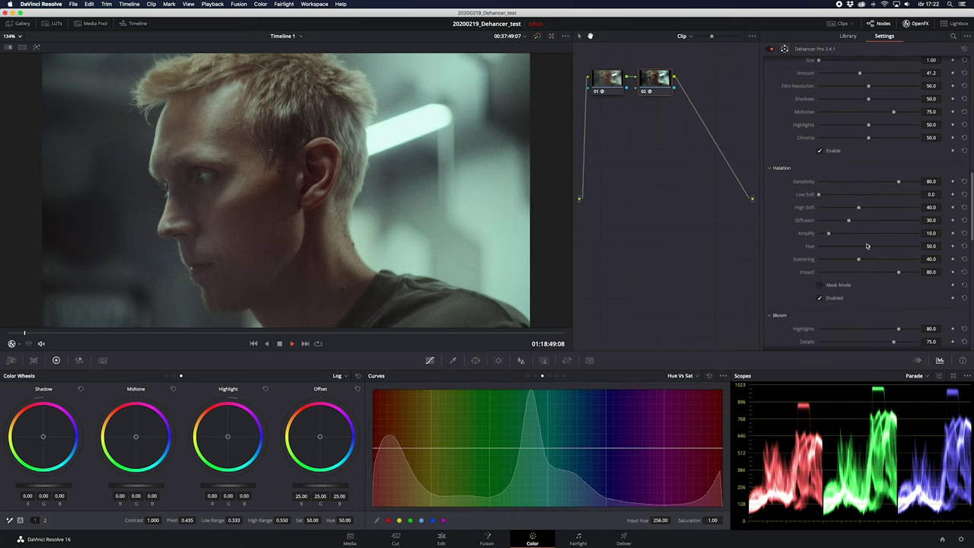
drag(828, 233, 866, 234)
click(819, 285)
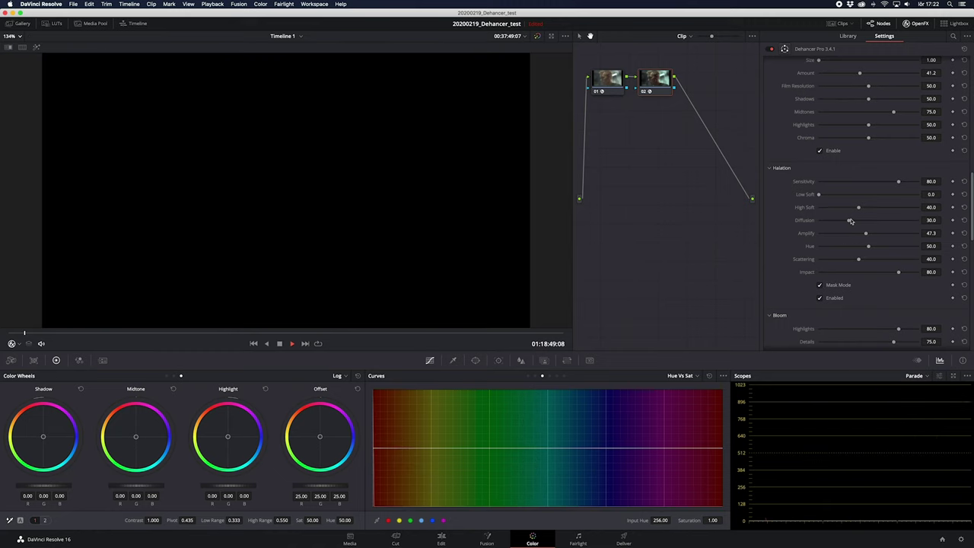
drag(868, 236, 893, 221)
click(820, 285)
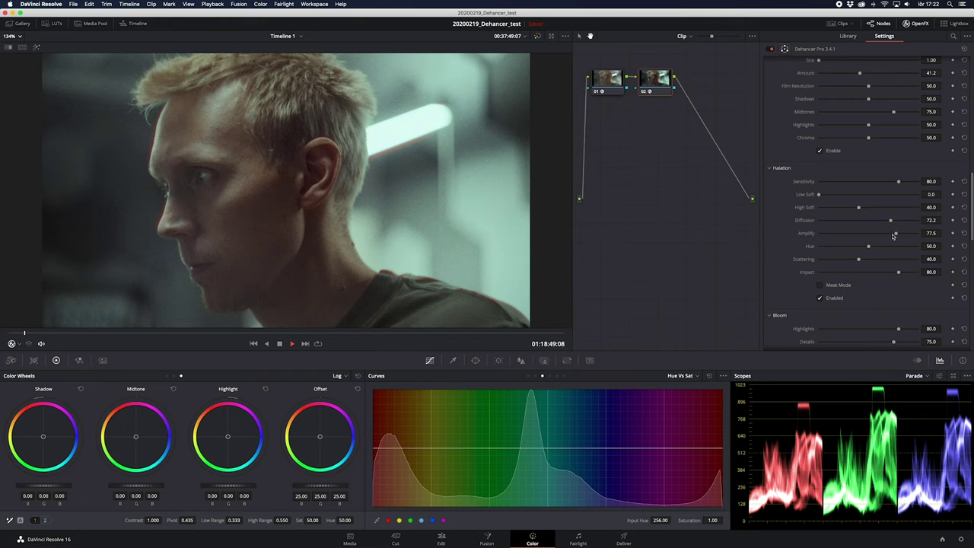
drag(896, 234, 862, 233)
- Enable bloom on node 02 and set its Diffusion to 100 and Amplify to 49.2 with the help of Mask Mode
scroll(845, 281, down, 5)
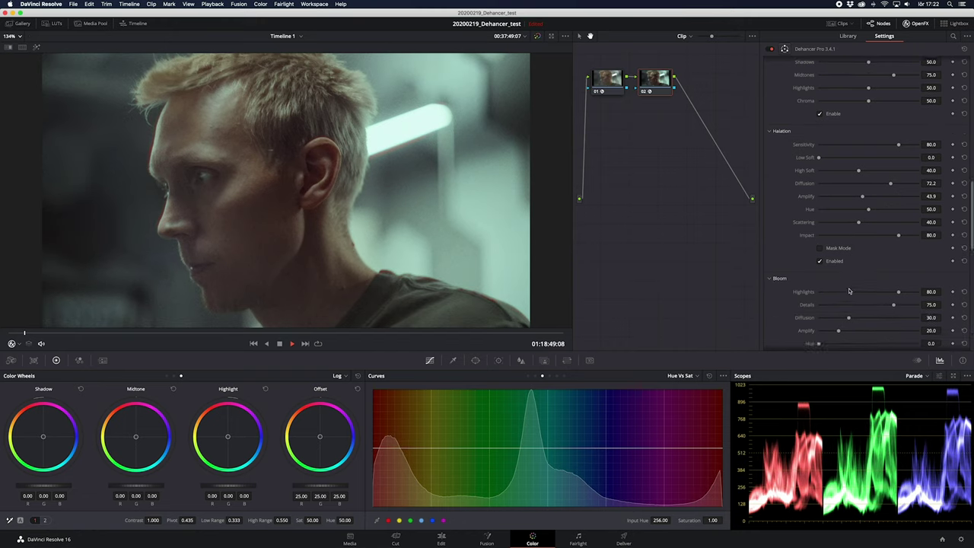
click(819, 274)
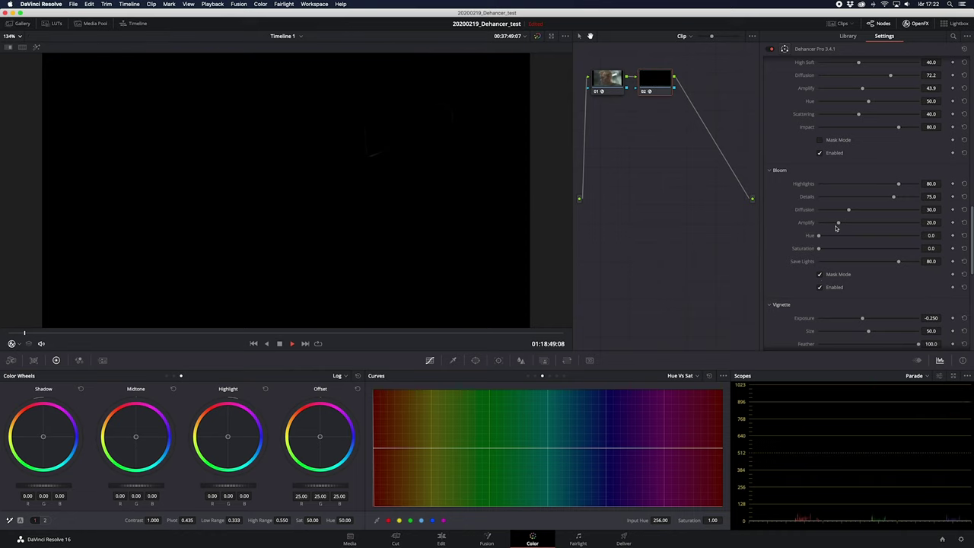
drag(838, 222, 868, 224)
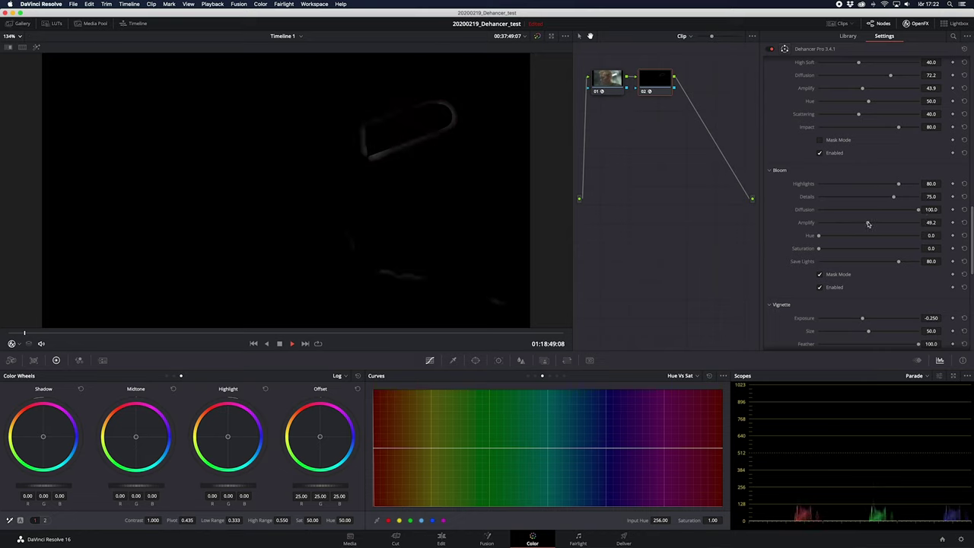
click(819, 276)
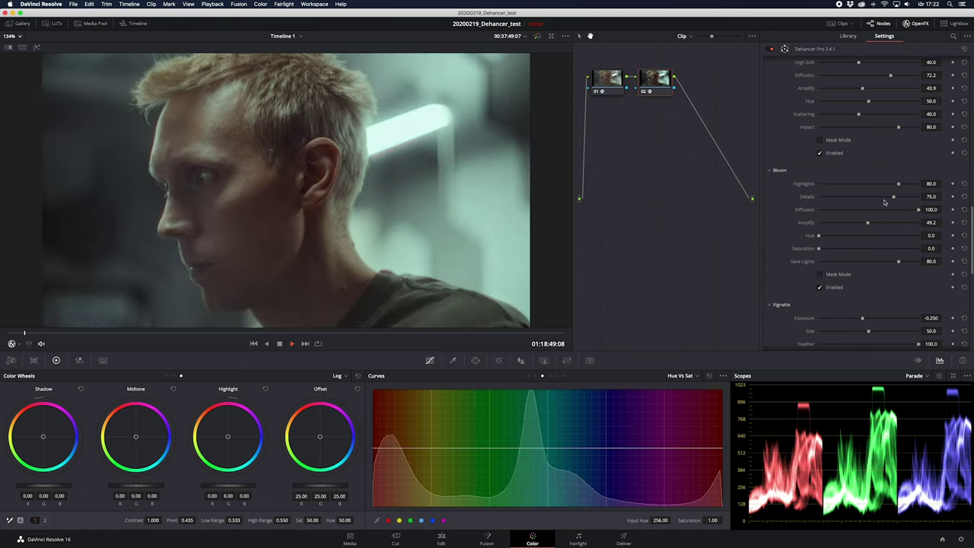
- Lower the halation's Amplify to 25.2
scroll(841, 138, up, 3)
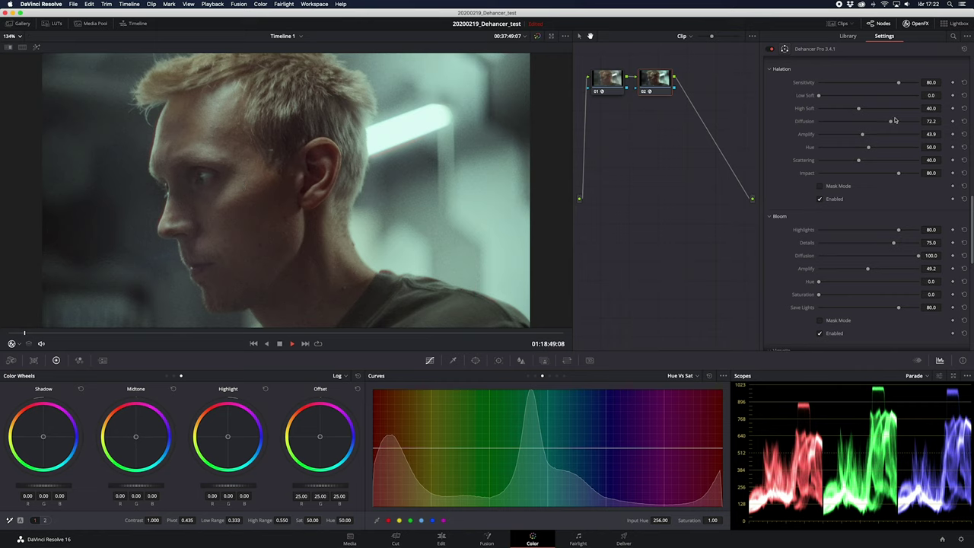
drag(863, 135, 843, 136)
- Set the color head's Magenta-Green to 1.5 and the print's Tonal Contrast to 8.4
scroll(860, 209, up, 10)
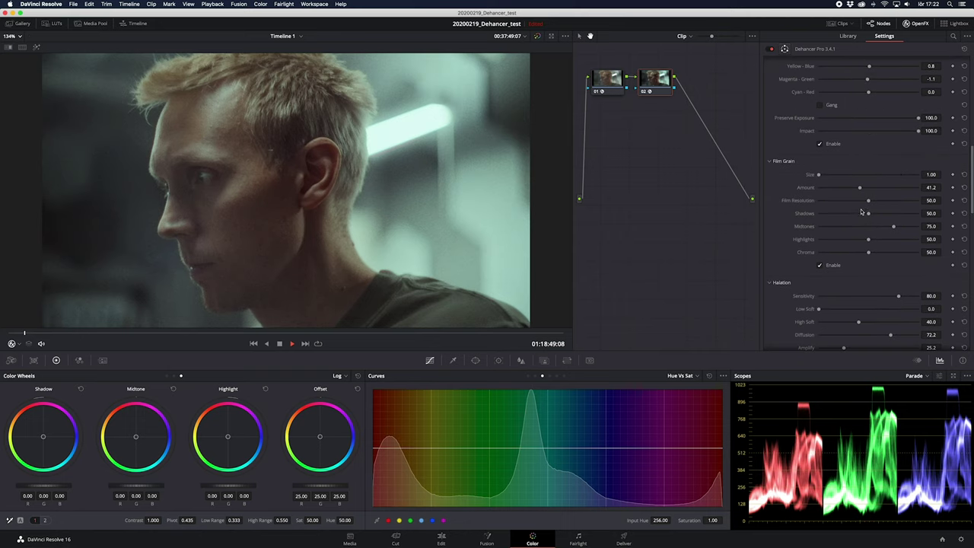
scroll(869, 226, up, 4)
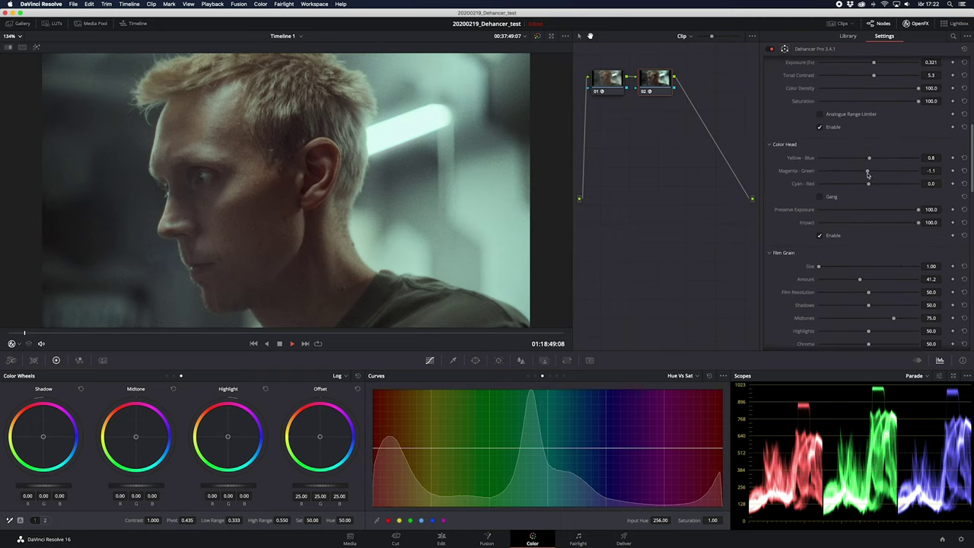
drag(869, 173, 877, 168)
scroll(866, 138, up, 4)
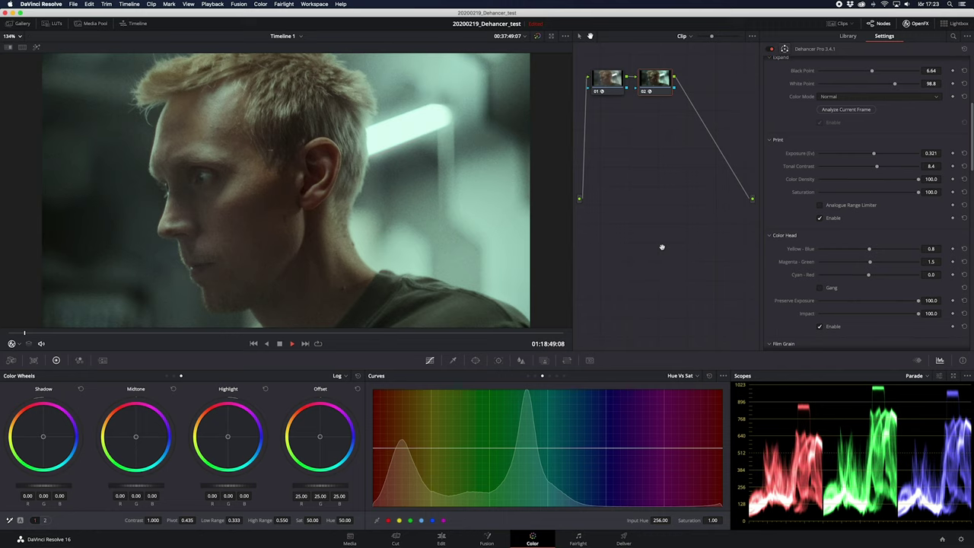
- Review the graded close-up in full screen and compare it with nodes 02 and 01 bypassed
key(p)
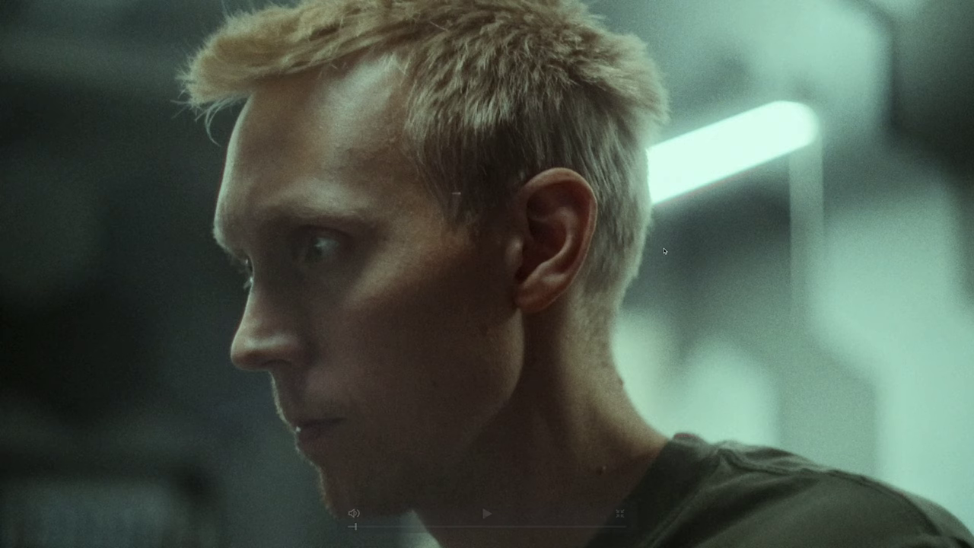
key(Escape)
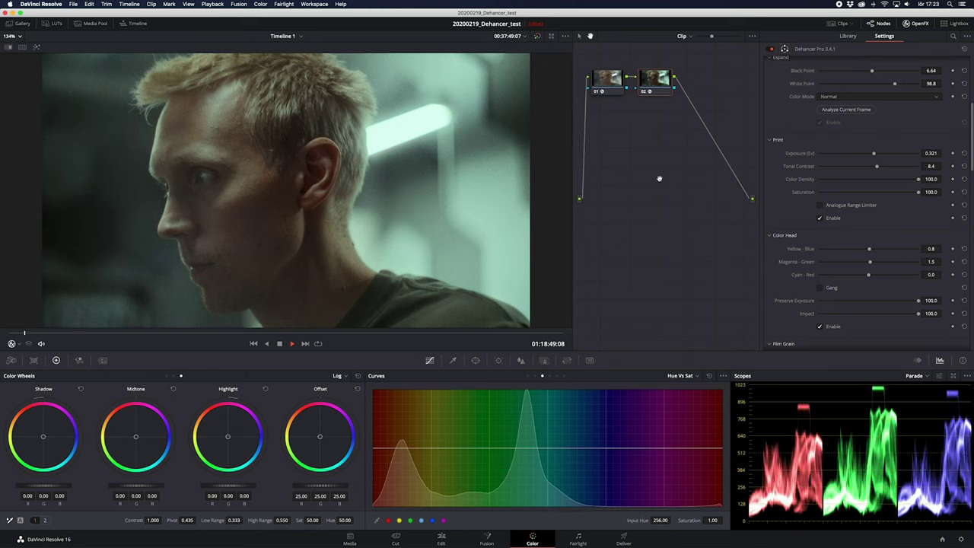
click(646, 91)
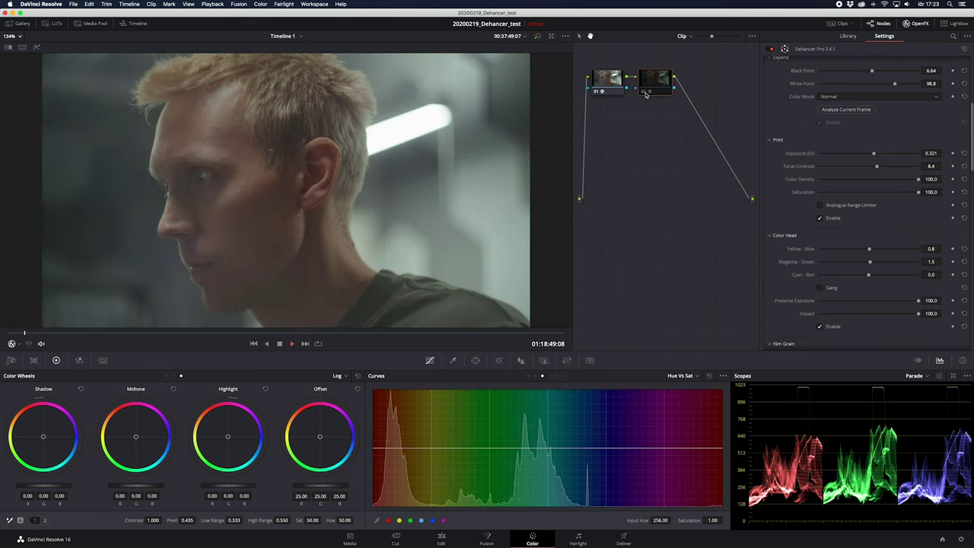
click(645, 92)
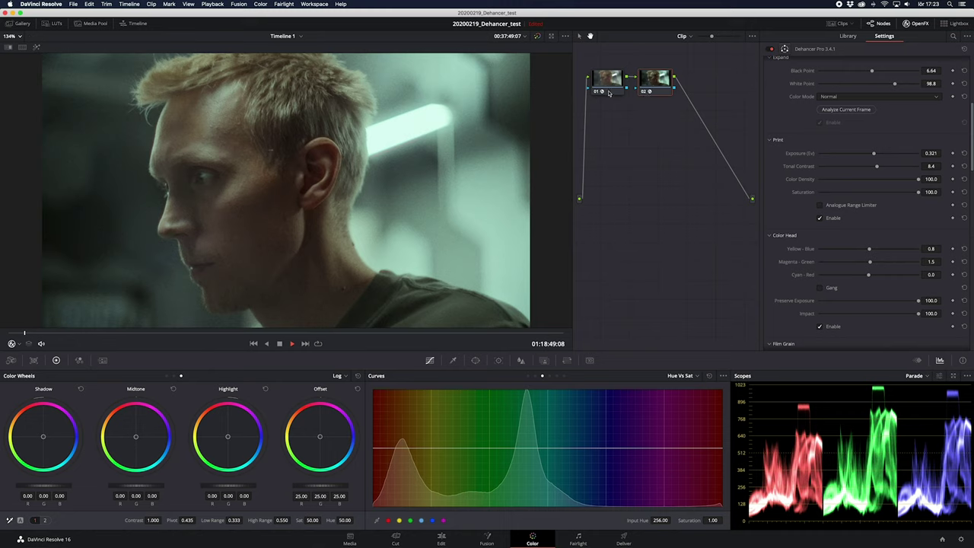
click(643, 92)
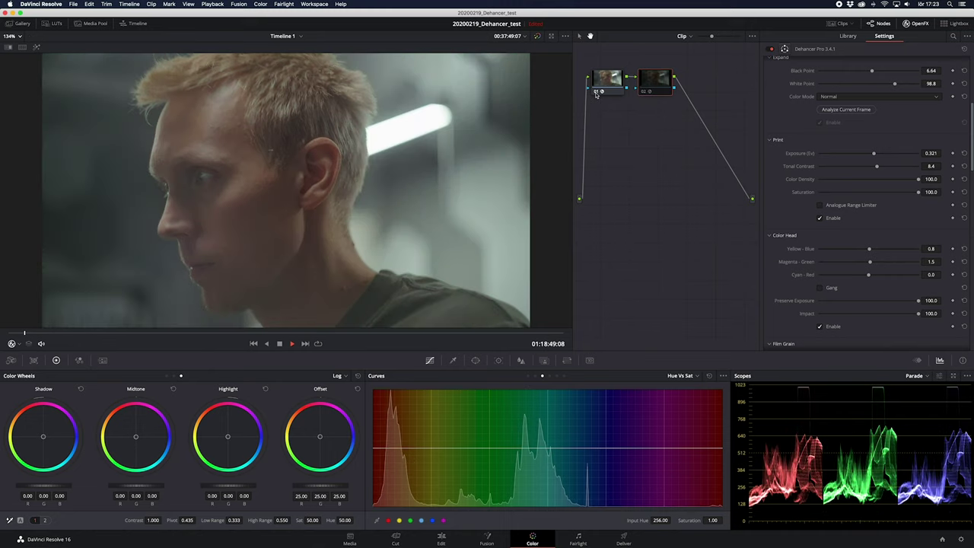
click(596, 93)
click(596, 93)
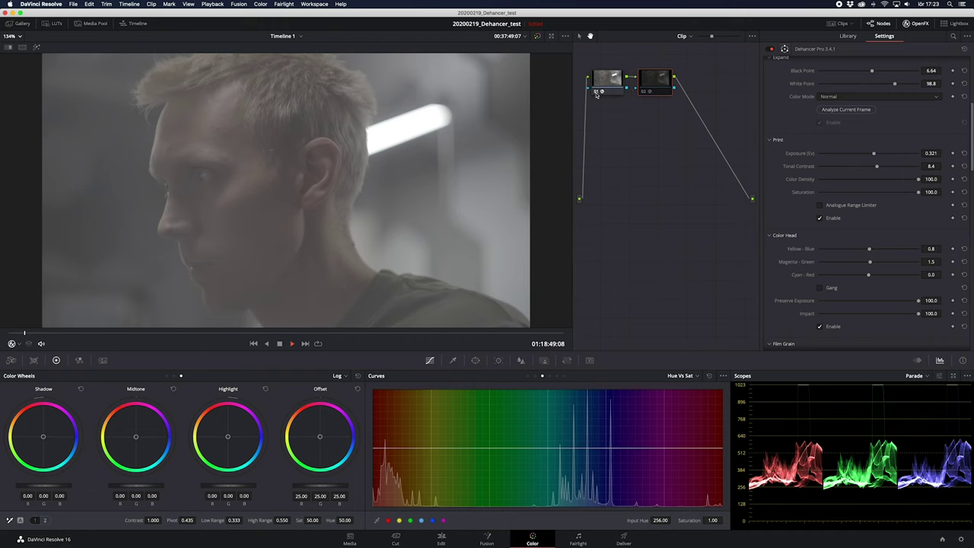
click(644, 92)
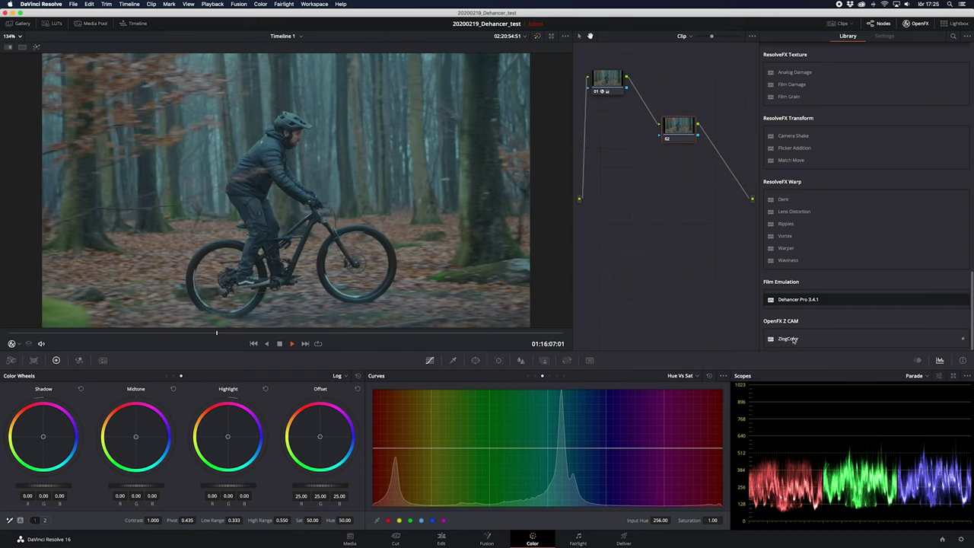
- Apply Dehancer Pro to node 02 of the mountain biker clip and choose the Agfa Agfacolor XRS 200 (Exp. 1991) film profile
drag(683, 138, 678, 128)
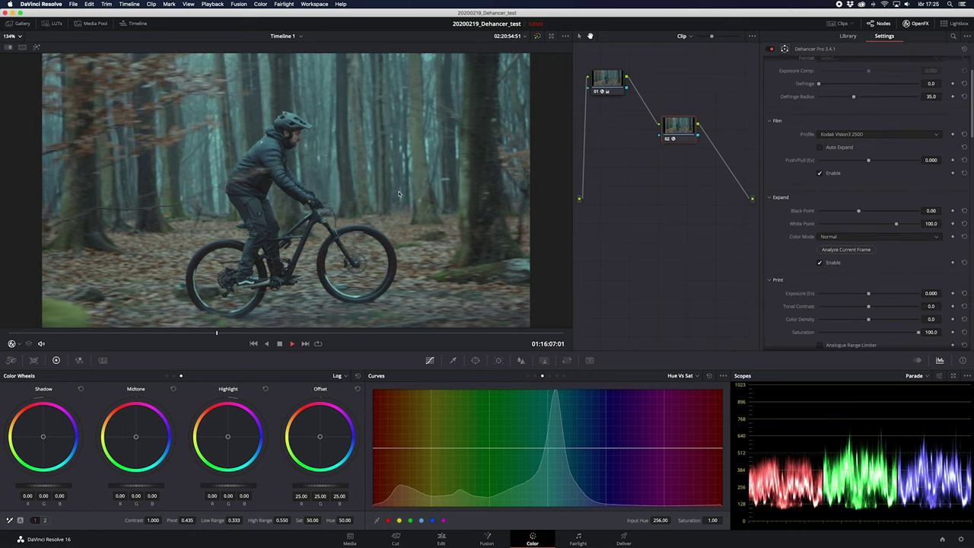
click(895, 134)
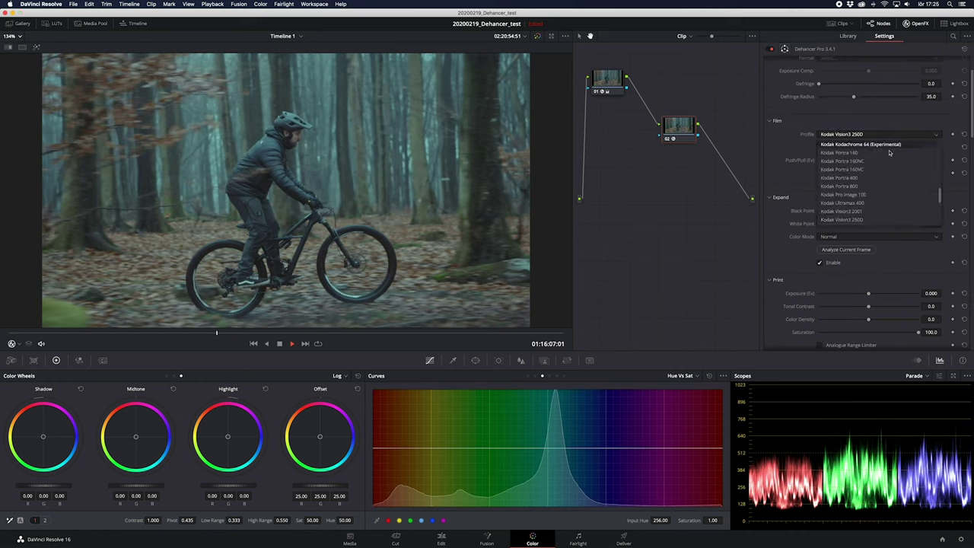
scroll(883, 209, down, 3)
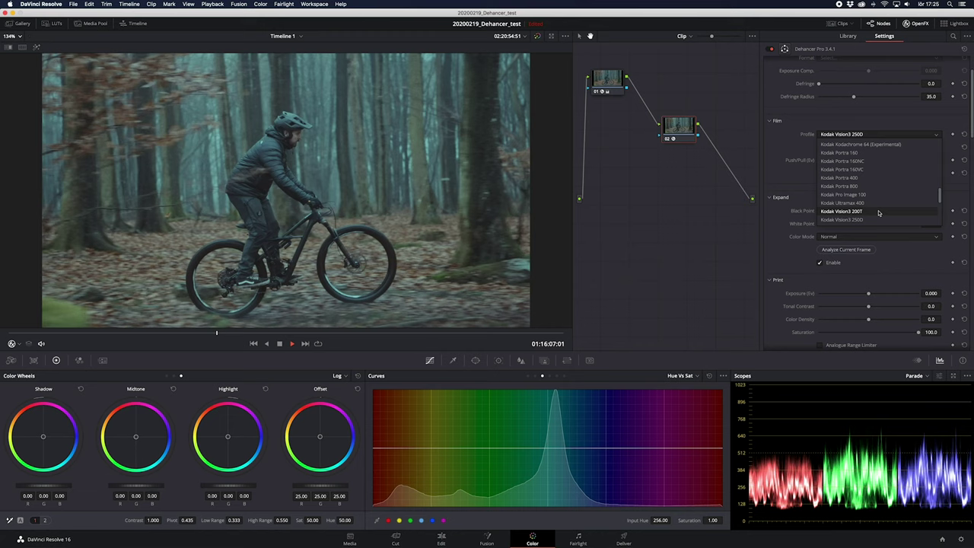
scroll(878, 198, up, 10)
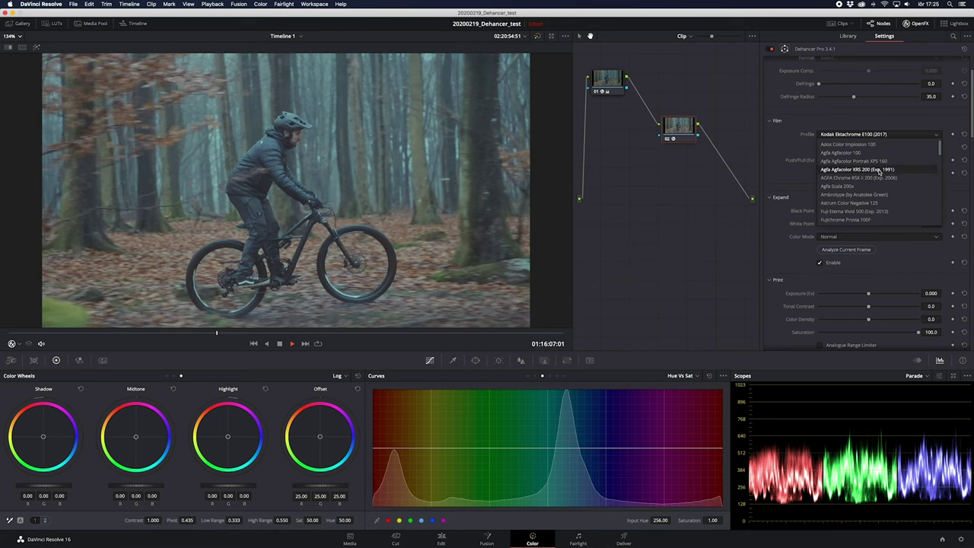
click(890, 170)
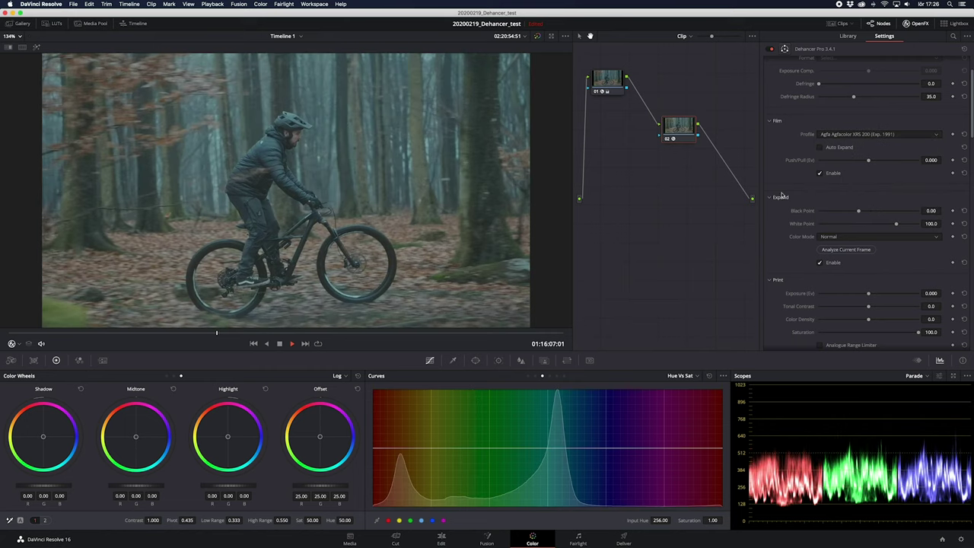
- Raise the ZlogColor saturation on node 01 of the biker clip to 0.473
scroll(915, 194, down, 4)
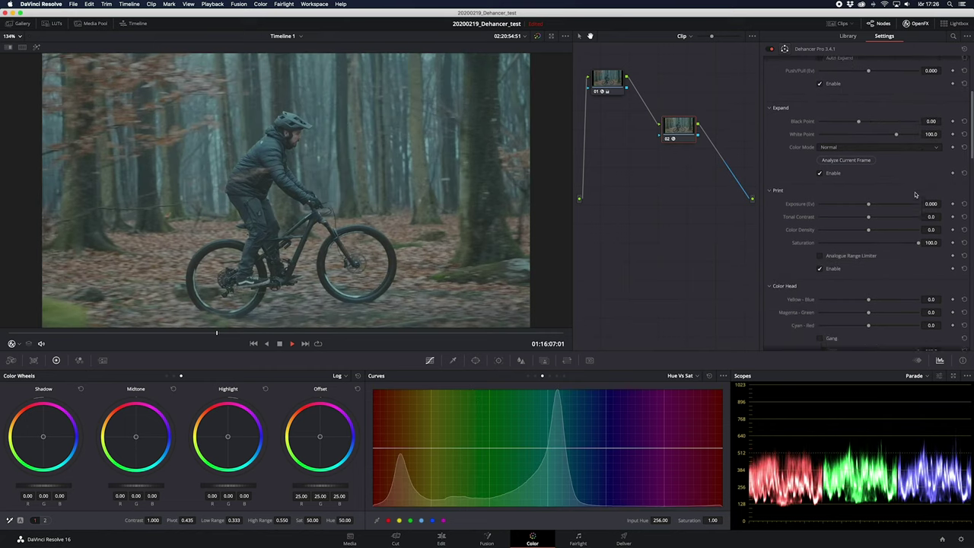
click(614, 82)
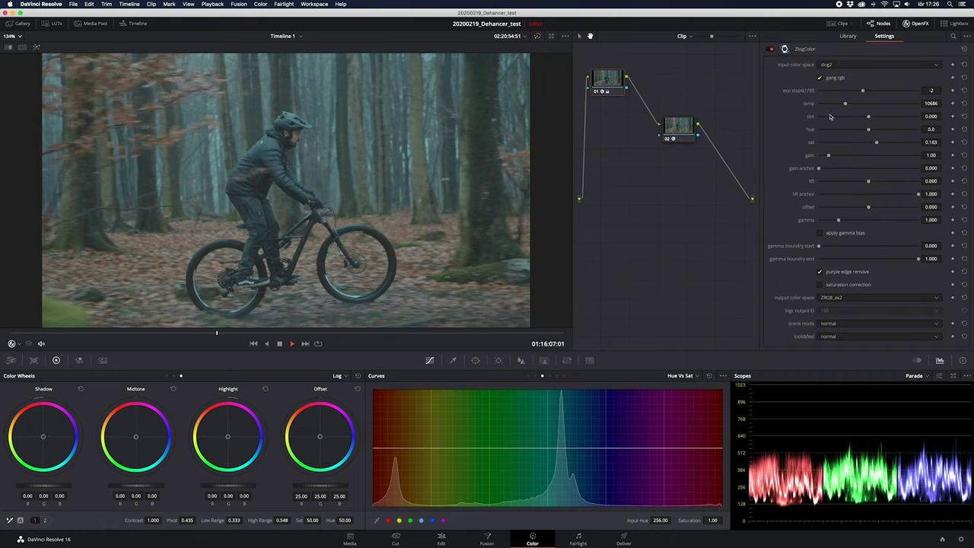
drag(879, 143, 892, 144)
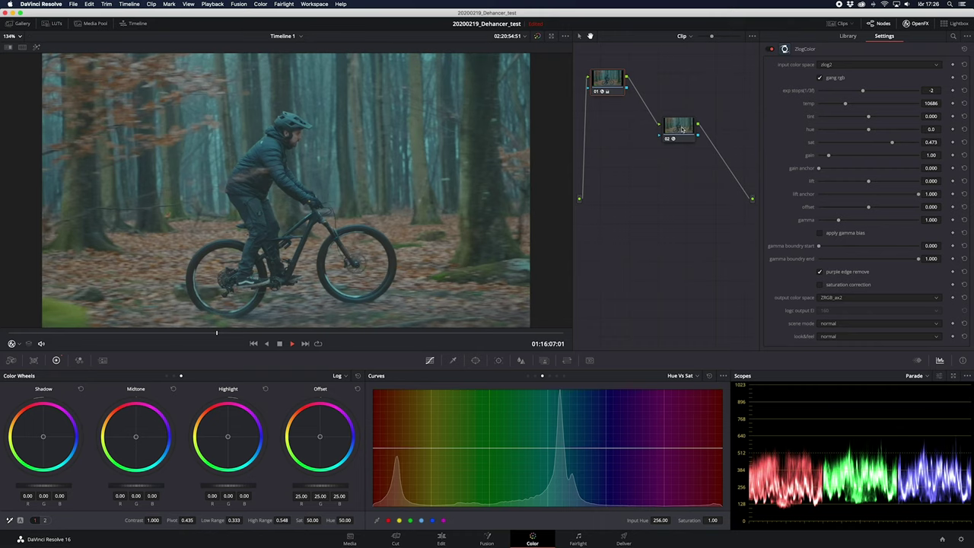
- Set the print's Tonal Contrast to 12.6 and Color Density to 51.9 on node 02, judging on an earlier frame of the biker clip
scroll(919, 229, down, 5)
scroll(919, 229, down, 4)
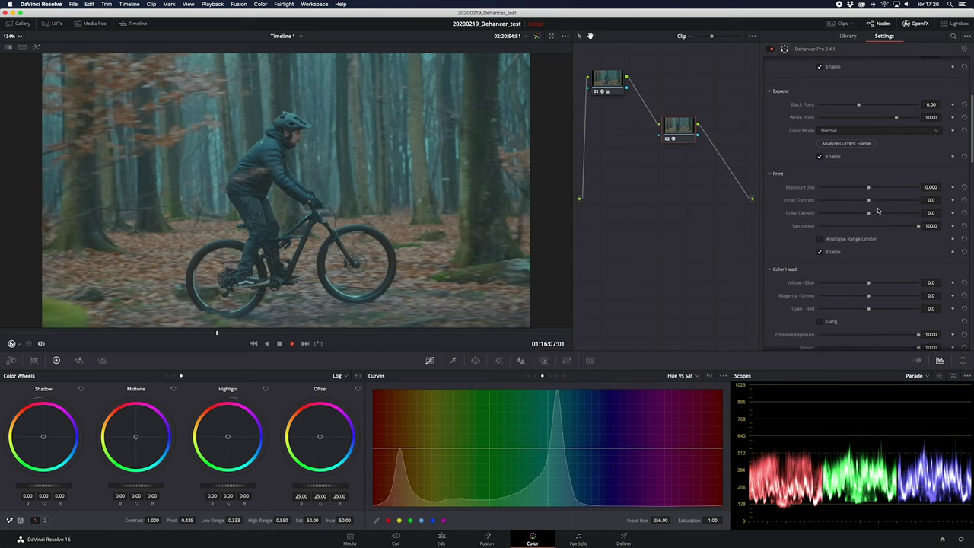
drag(868, 201, 878, 201)
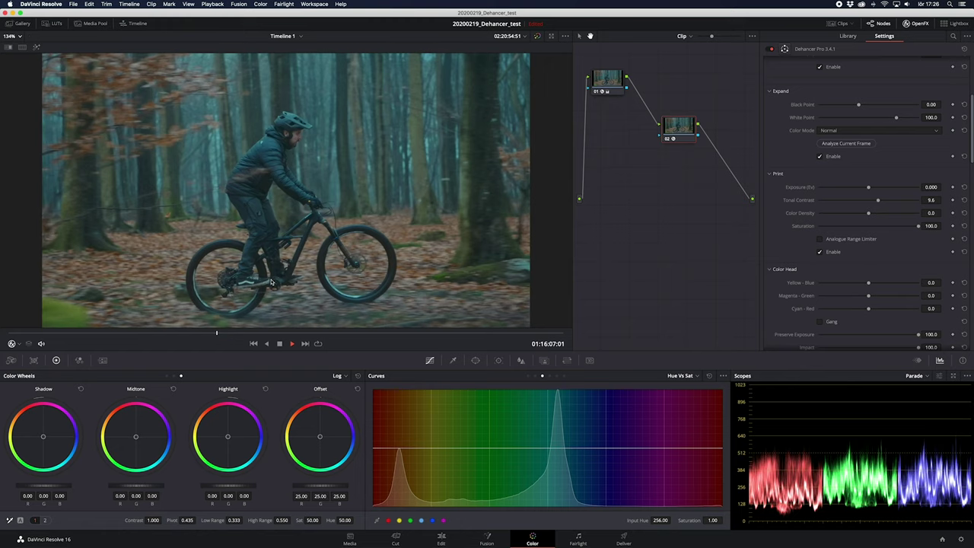
drag(215, 335, 196, 336)
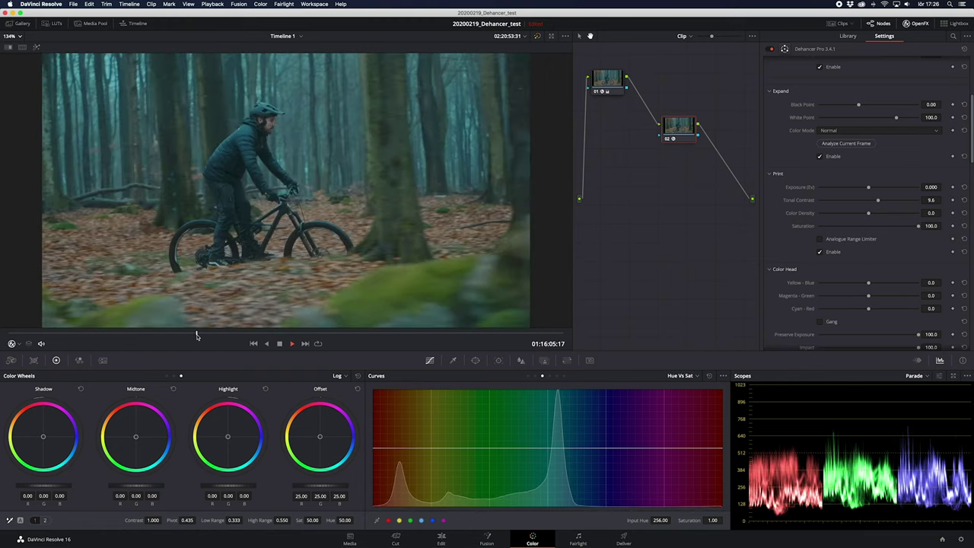
scroll(898, 228, up, 3)
drag(878, 252, 894, 267)
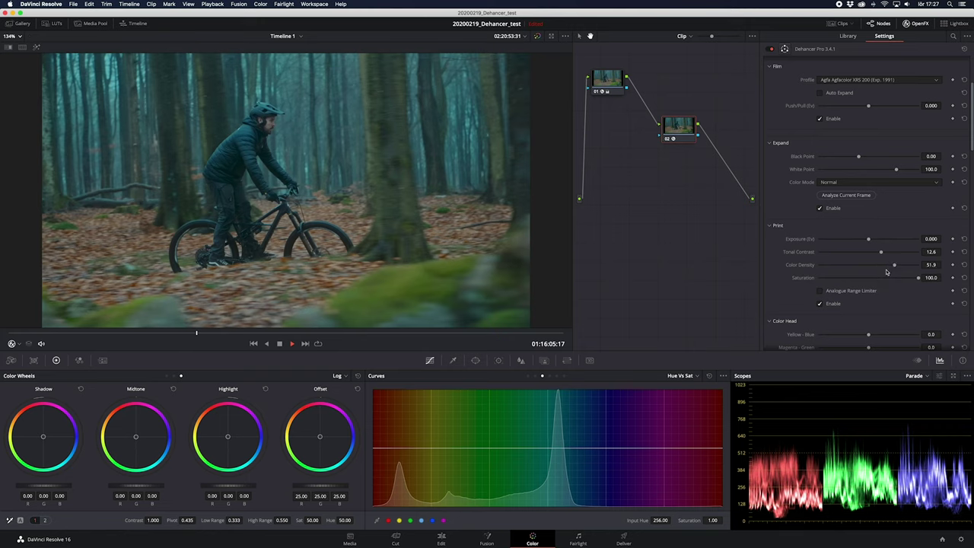
- Set the color head to Yellow-Blue 0.8, Magenta-Green -0.4 and Cyan-Red 1.1, and the film grain's Amount to 41.2
scroll(843, 248, down, 4)
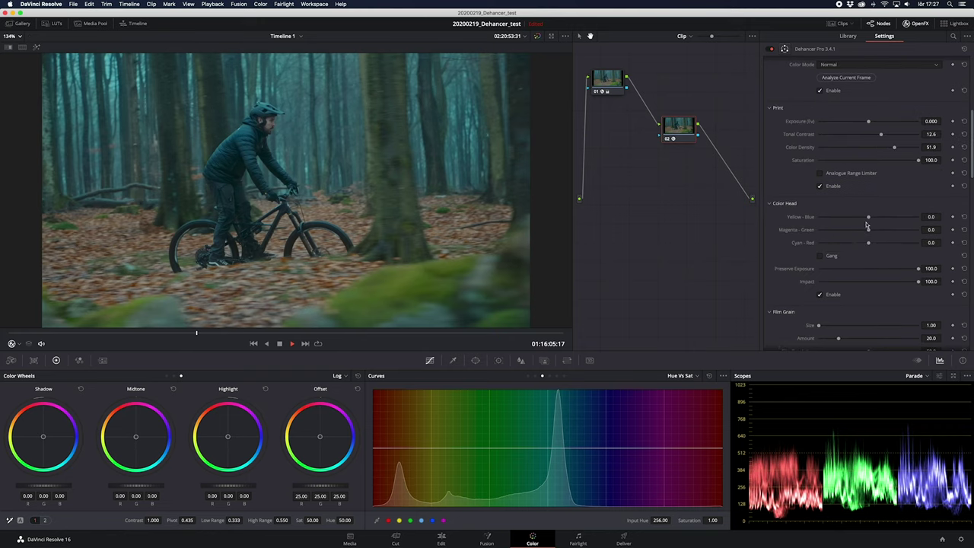
mouse_move(868, 230)
mouse_down()
mouse_move(869, 219)
mouse_move(871, 245)
mouse_up()
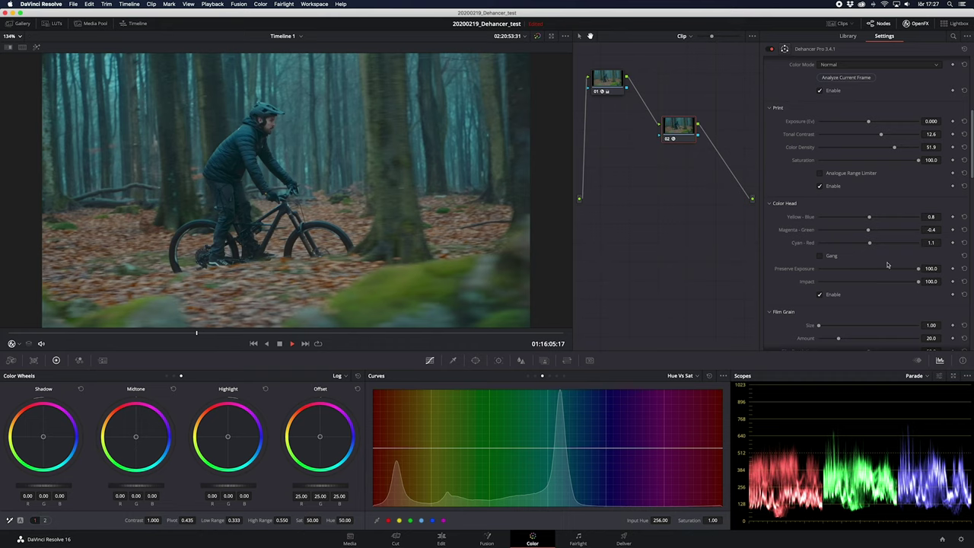
scroll(876, 263, down, 2)
scroll(876, 263, down, 4)
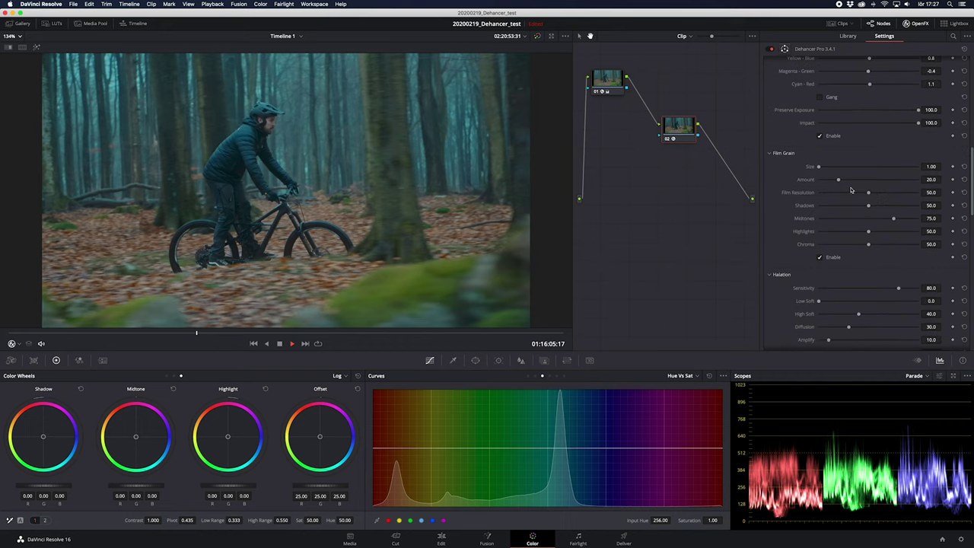
drag(838, 181, 860, 181)
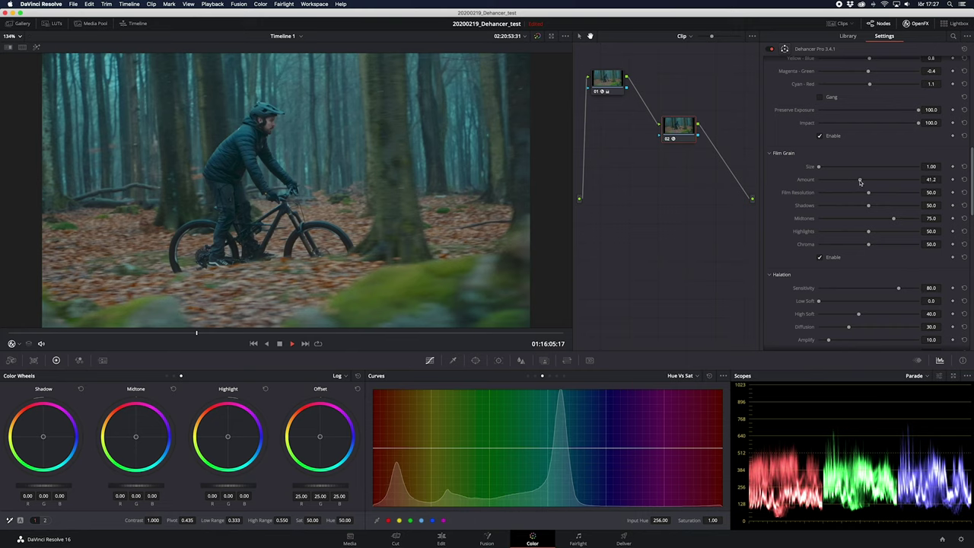
- Enable Halation on node 02 and set its Amplify to 44.2, using Mask Mode temporarily to judge the affected areas
scroll(845, 228, down, 5)
click(819, 260)
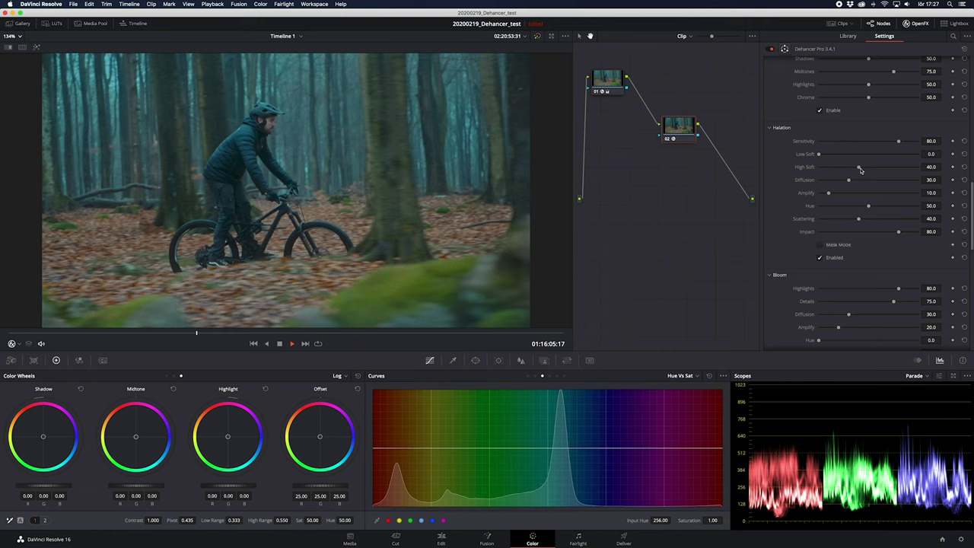
click(820, 244)
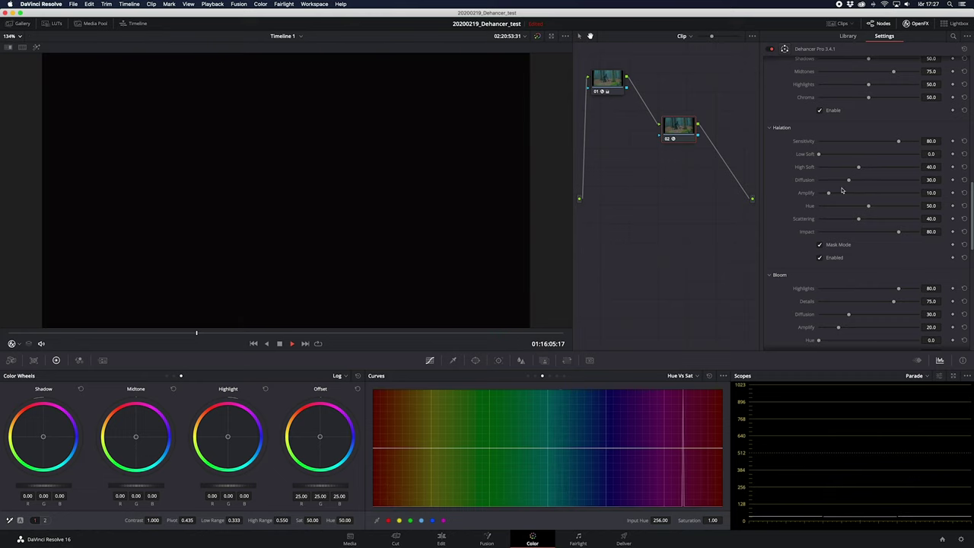
drag(829, 192, 873, 194)
click(819, 245)
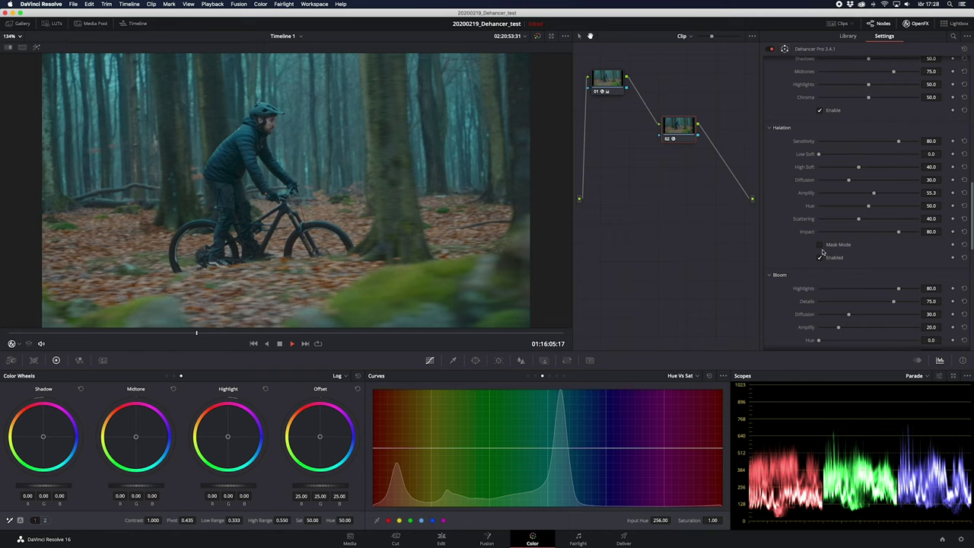
drag(875, 194, 864, 195)
- Scrub through the mountain biker clip to review the film look on earlier and later frames
scroll(837, 252, down, 3)
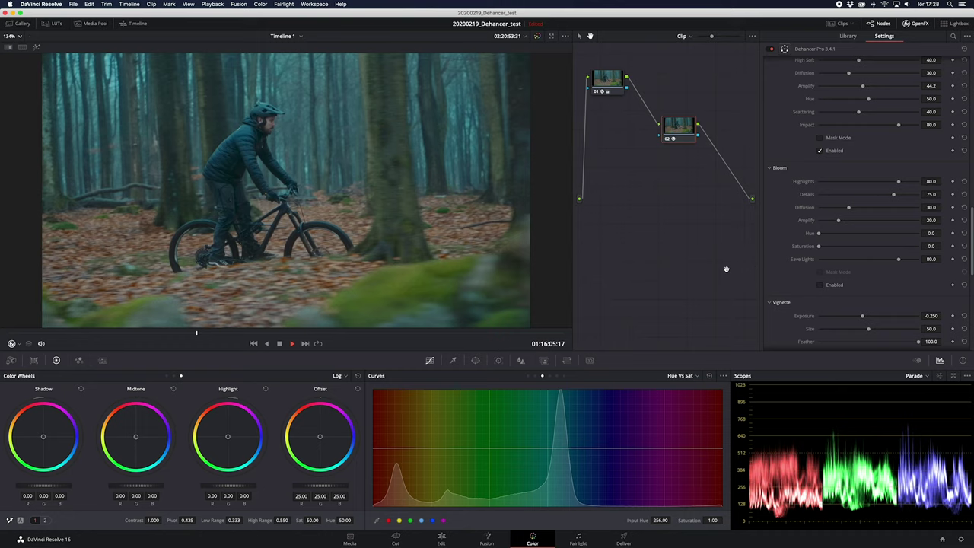
scroll(869, 277, down, 3)
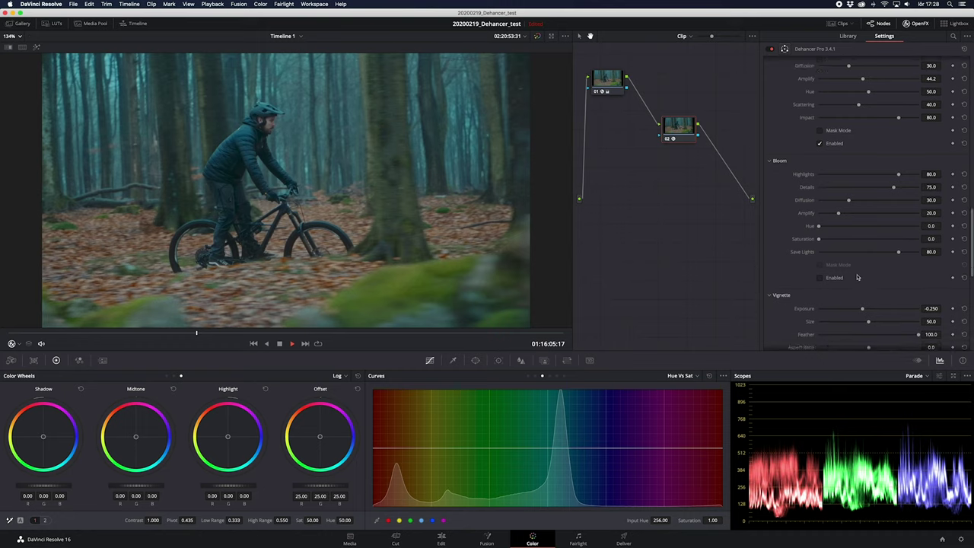
click(245, 334)
drag(245, 333, 142, 335)
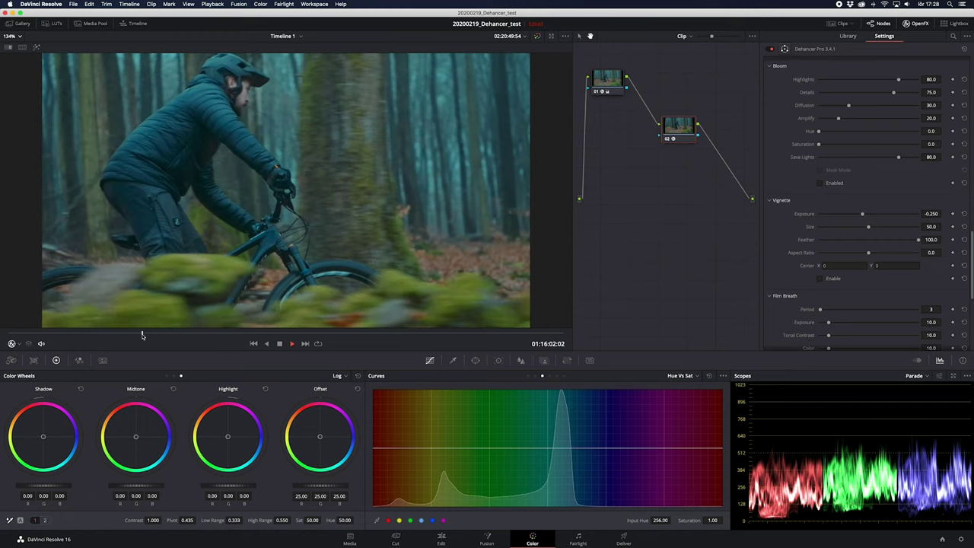
drag(141, 334, 302, 344)
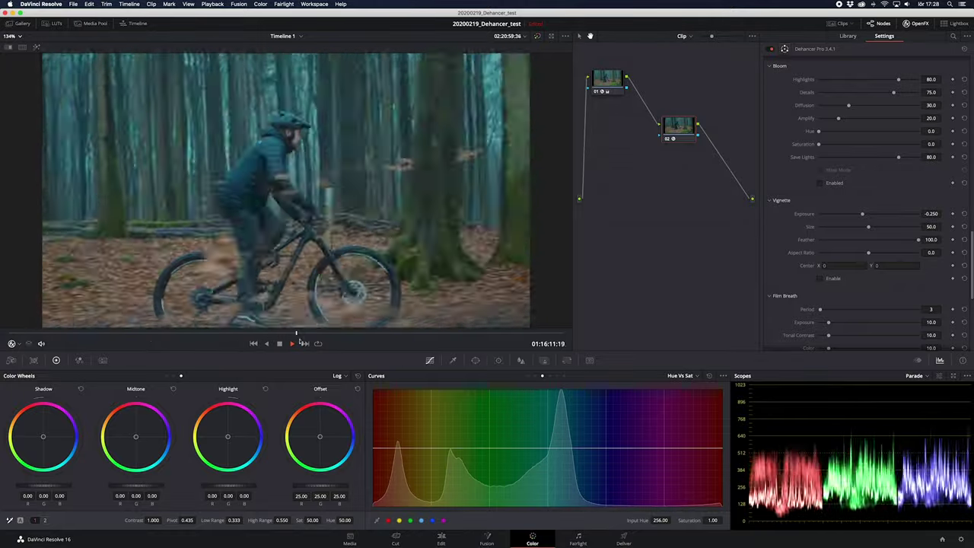